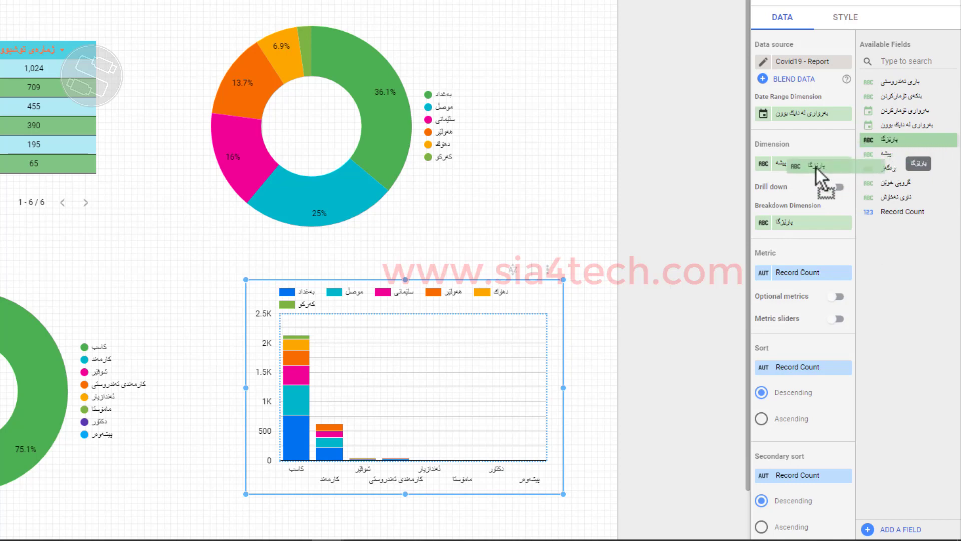
Step: Set the bar chart's dimension to پارێزگا and its breakdown dimension to ڕەگەز, and enlarge the chart toward its upper-left corner
drag(816, 167, 792, 165)
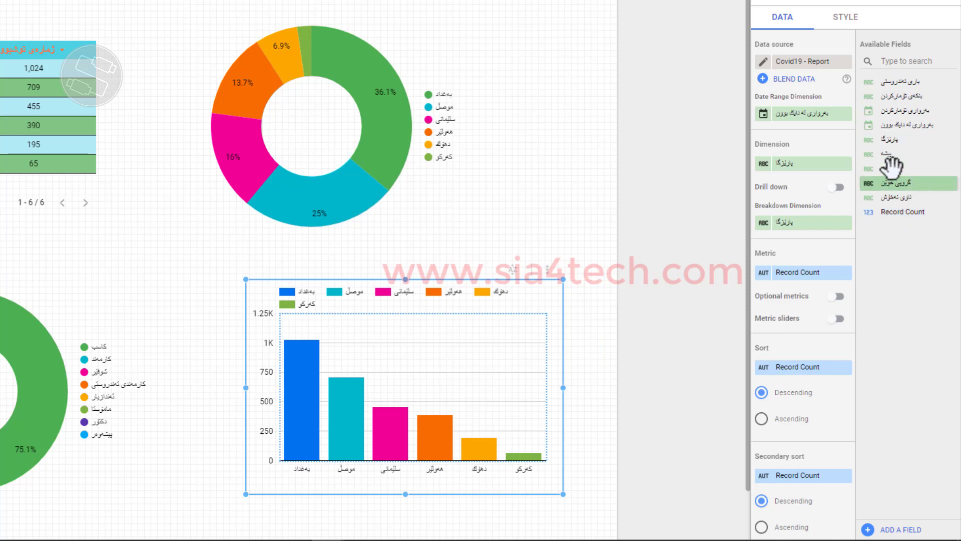
drag(890, 169, 860, 212)
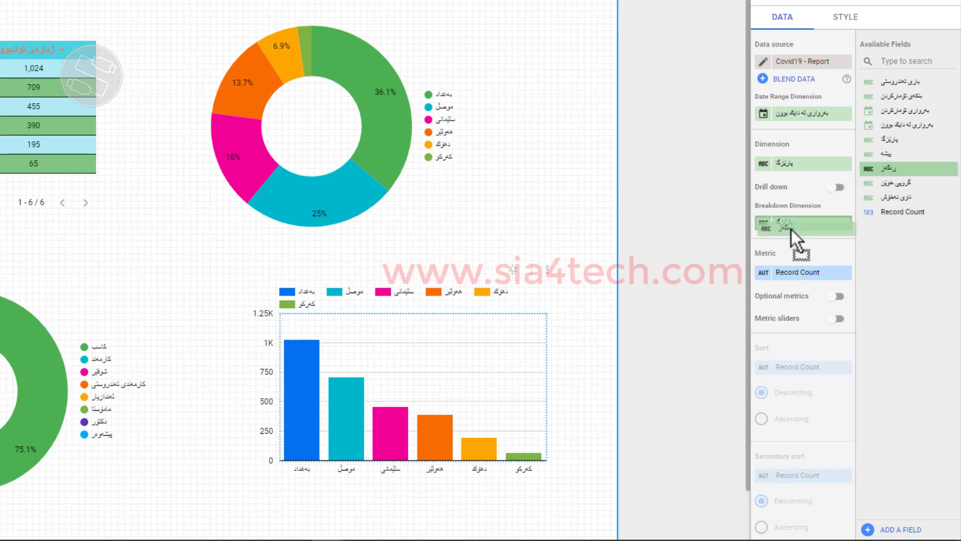
drag(792, 230, 793, 221)
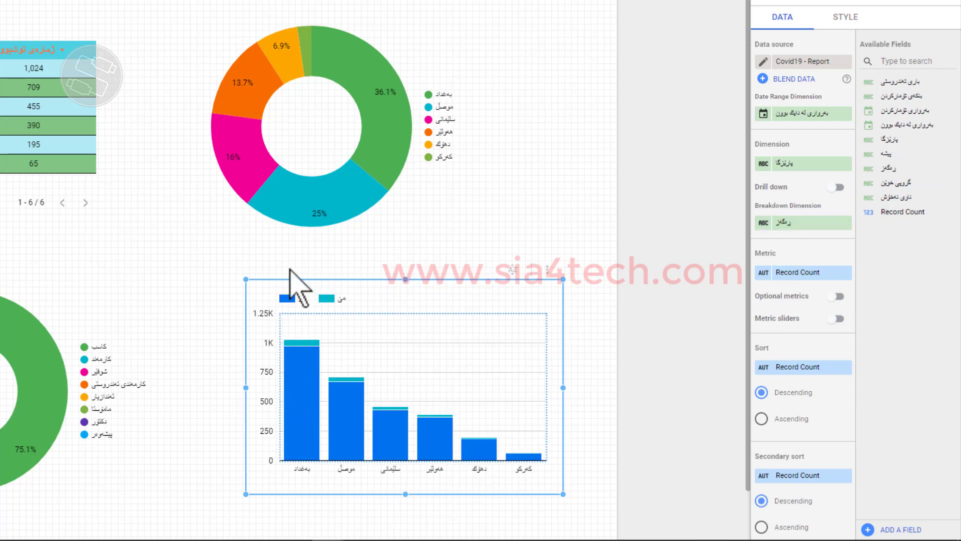
drag(245, 279, 210, 254)
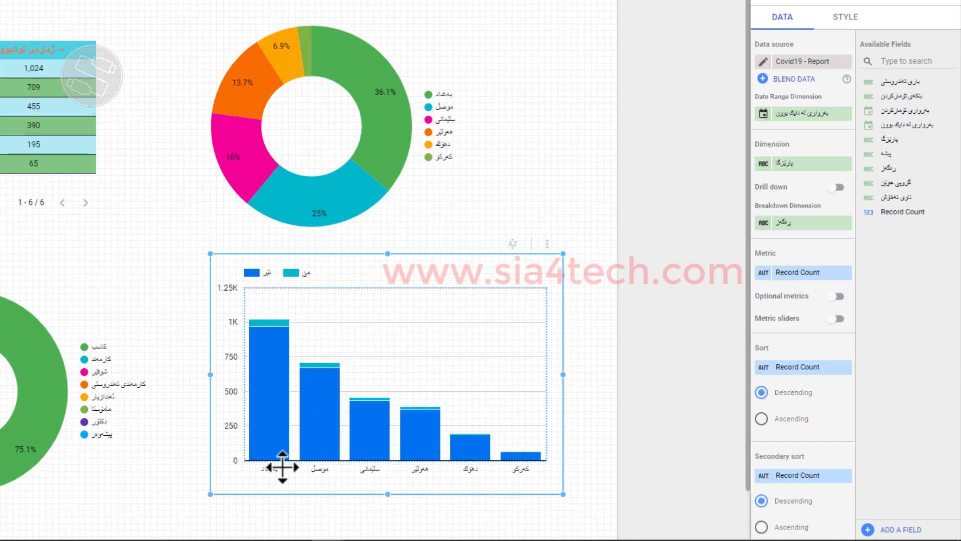
Step: Try the single color and dimension values coloring on the bar chart, and settle on coloring by bar order
click(845, 18)
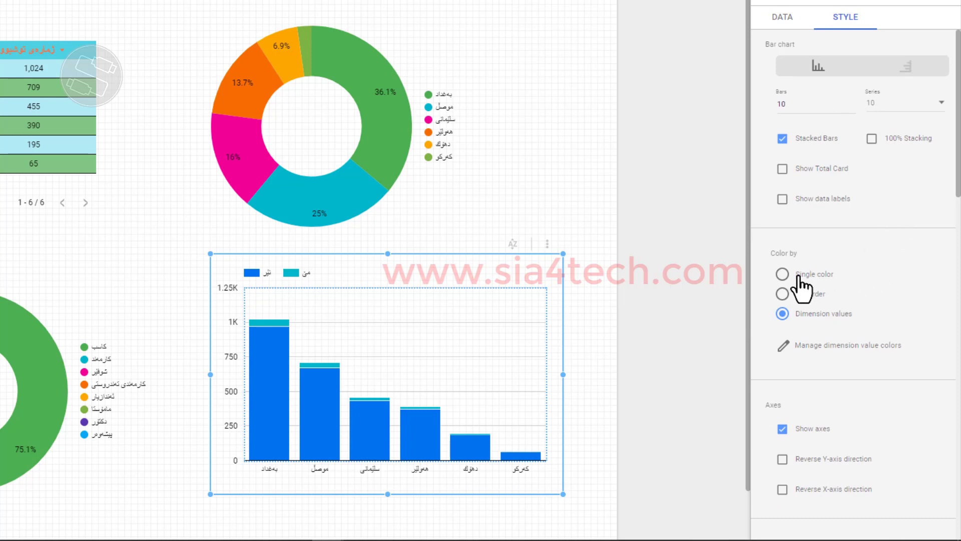
click(784, 275)
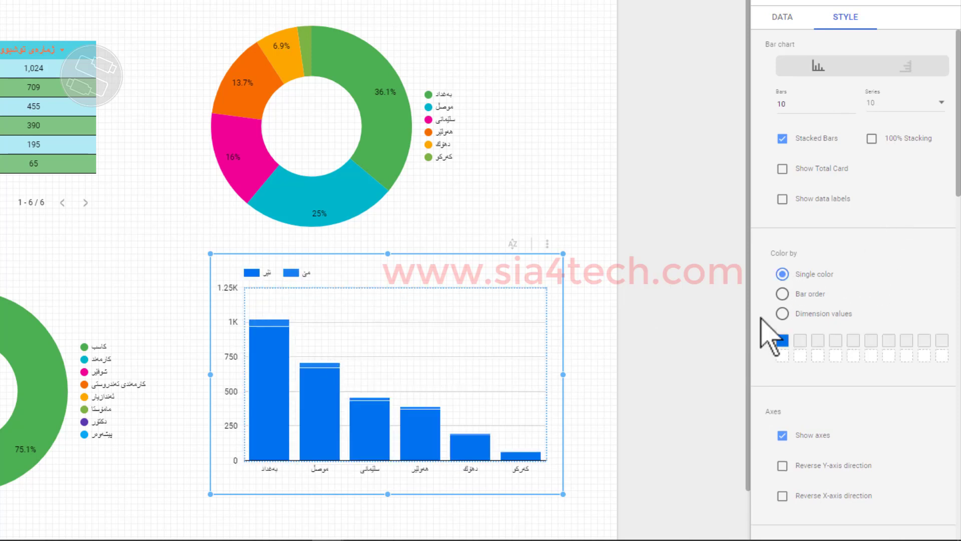
click(783, 296)
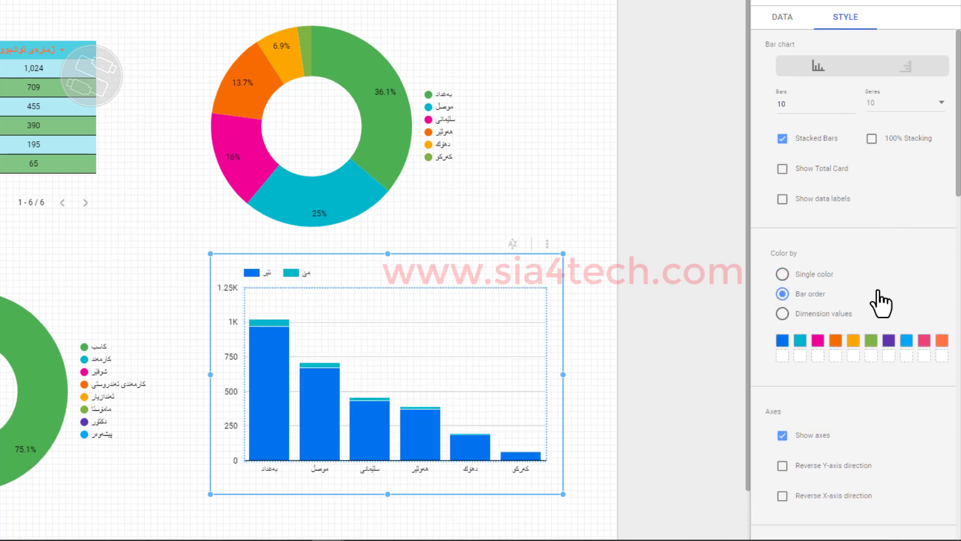
click(784, 316)
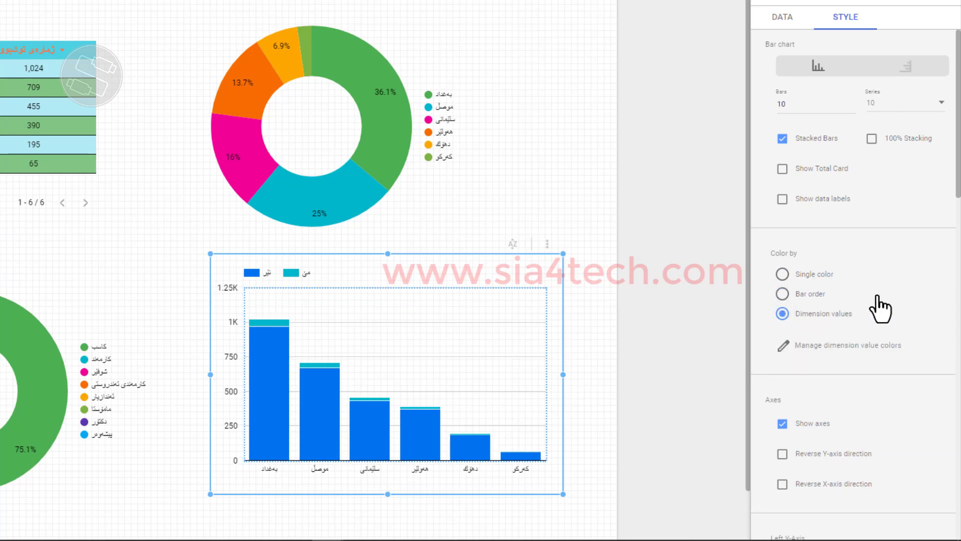
click(801, 296)
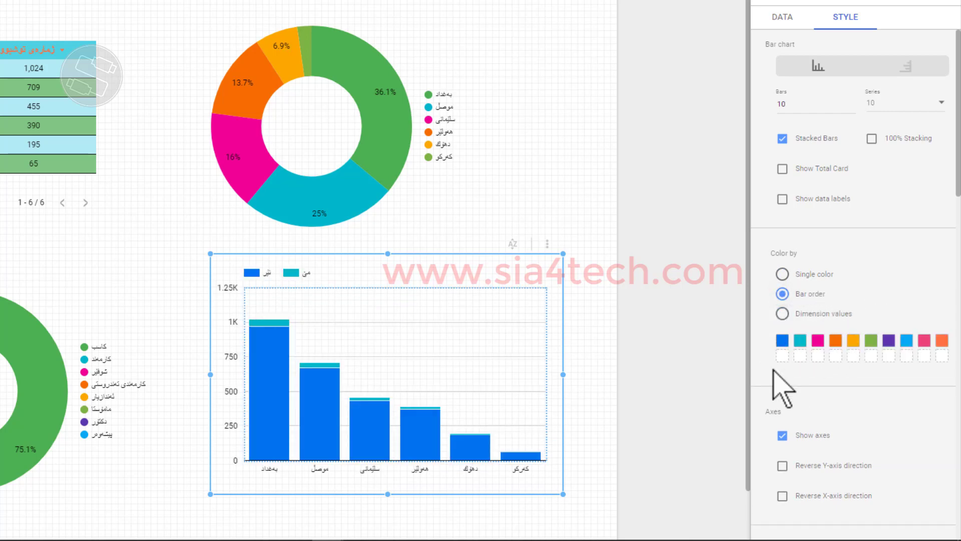
Step: Change the first series color to lime and the second series color to red
click(782, 340)
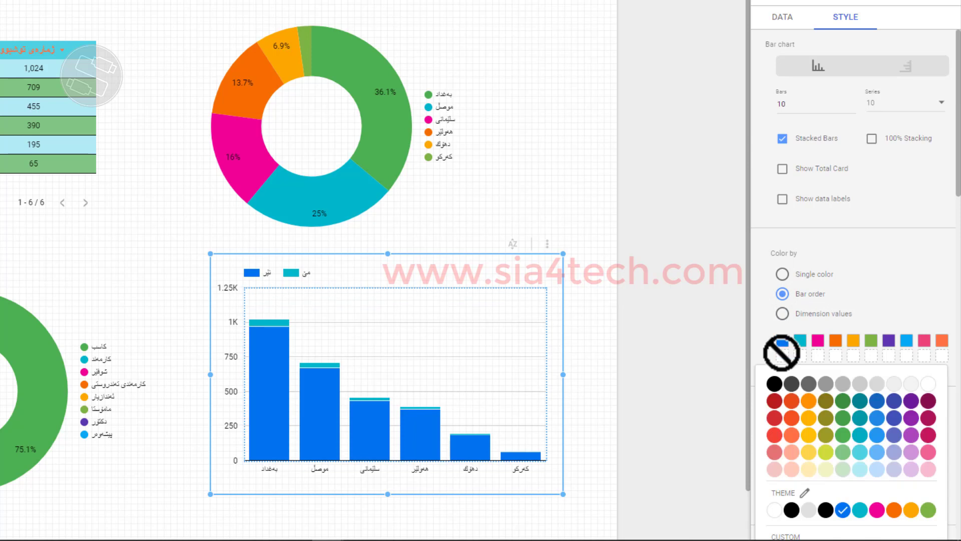
click(826, 452)
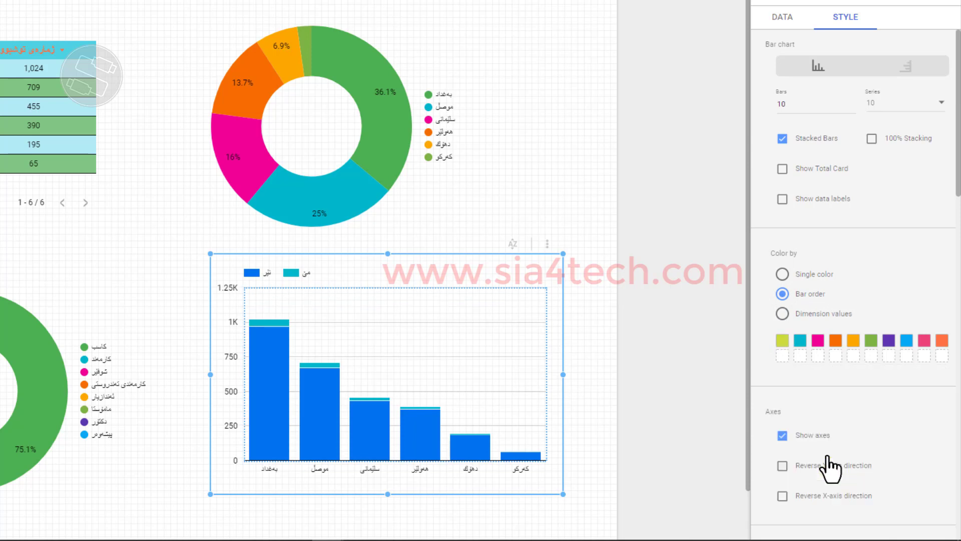
click(800, 341)
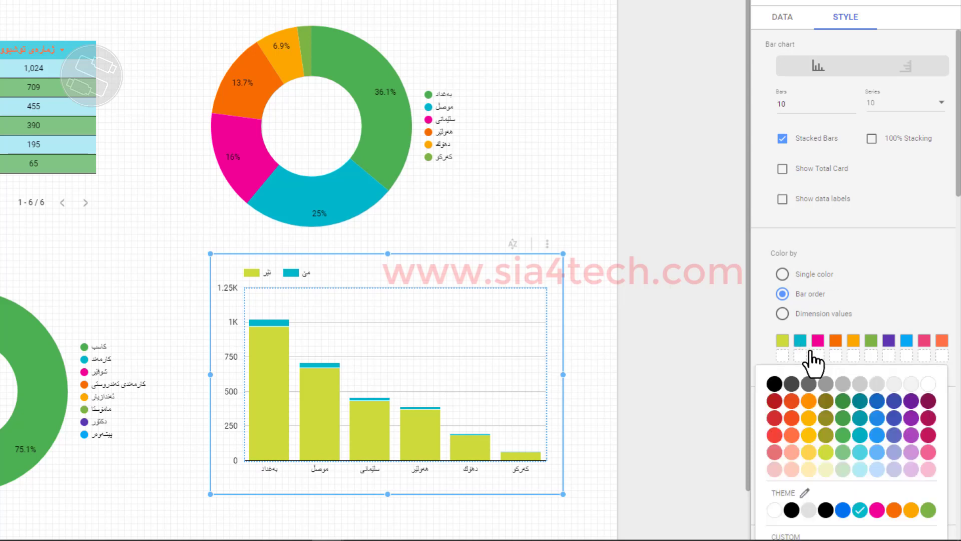
click(774, 435)
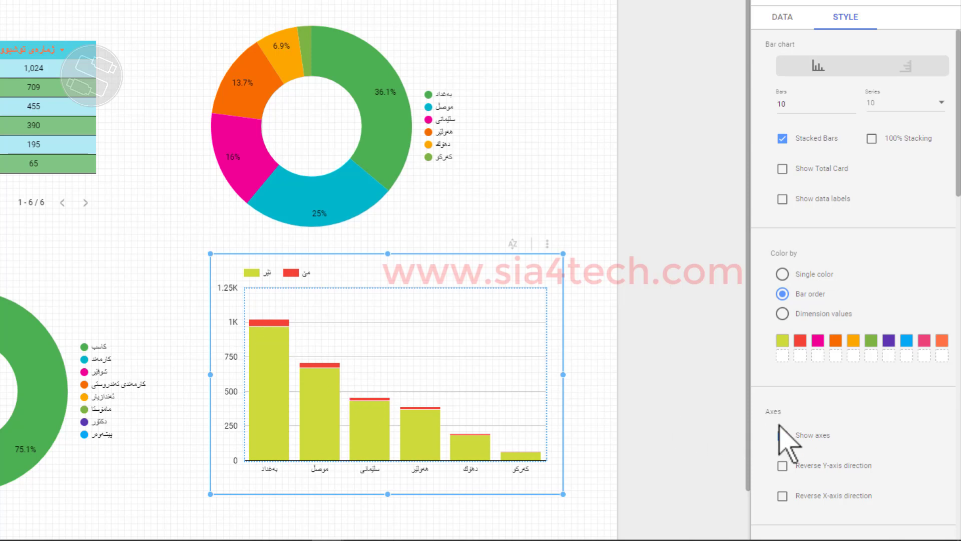
Step: Try hiding the chart axes and reversing the Y-axis and X-axis directions, restoring each setting
scroll(766, 305, down, 3)
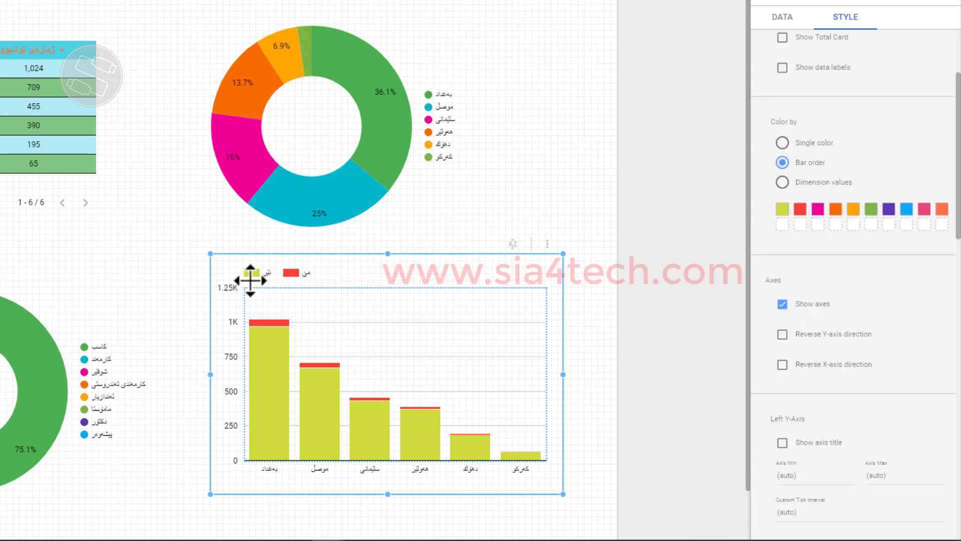
click(783, 304)
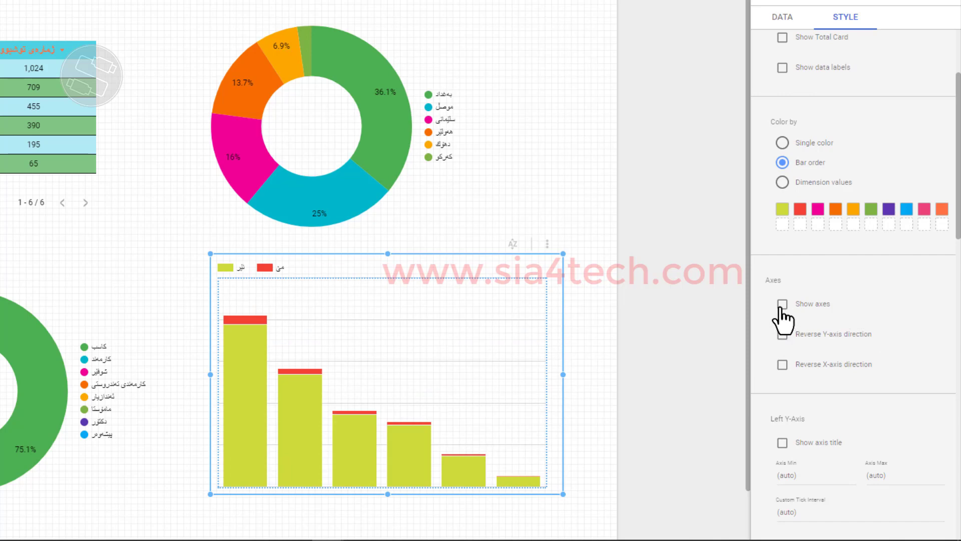
click(802, 309)
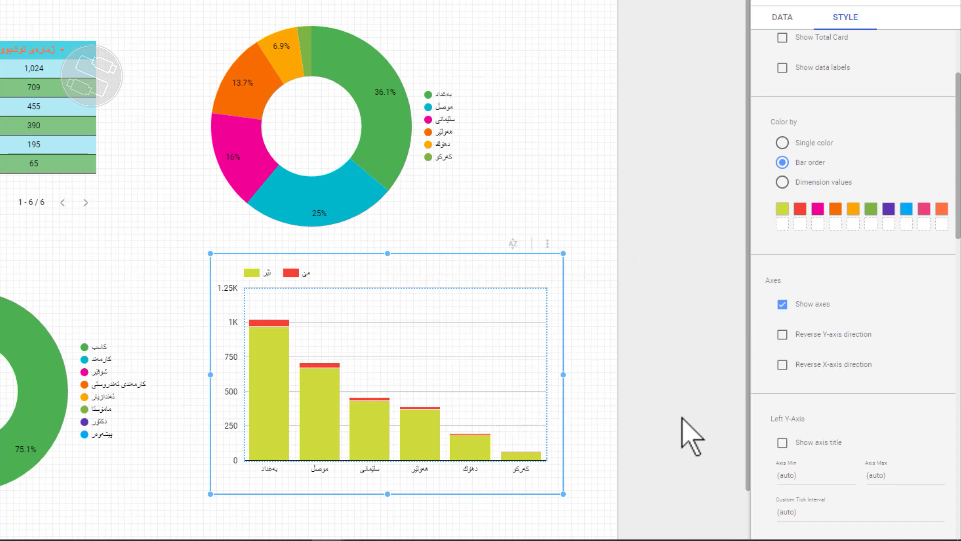
click(782, 335)
click(782, 334)
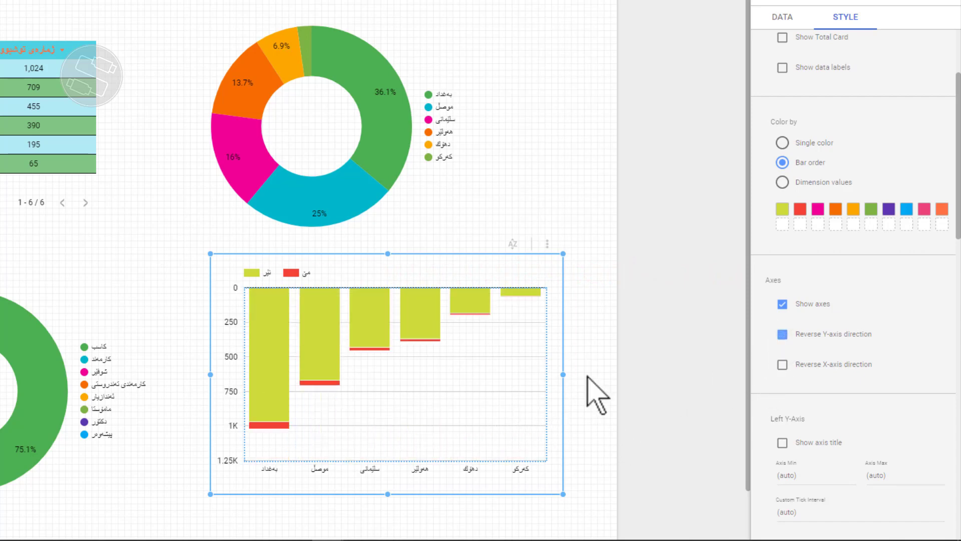
click(782, 365)
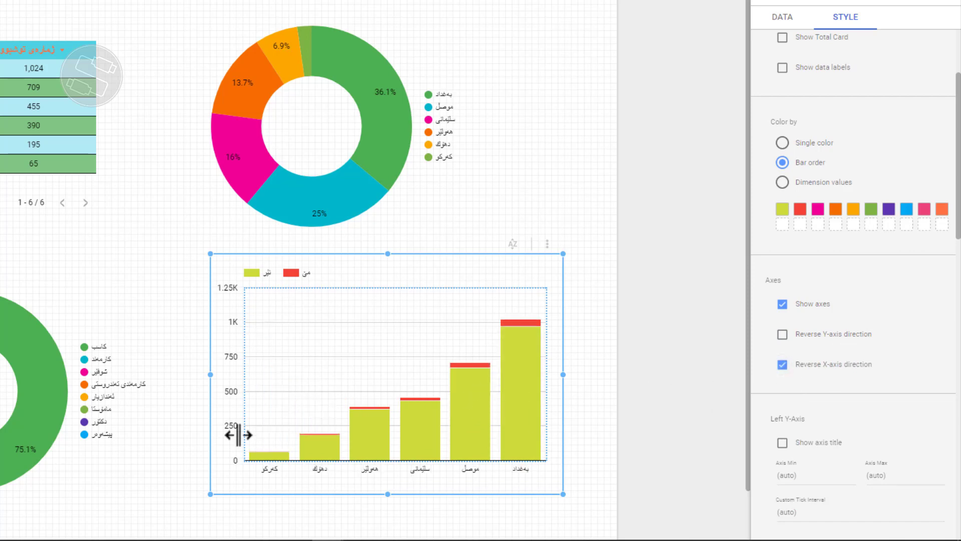
click(782, 365)
Step: Show the axis titles on both the left Y-axis and the X-axis of the bar chart
scroll(806, 260, down, 5)
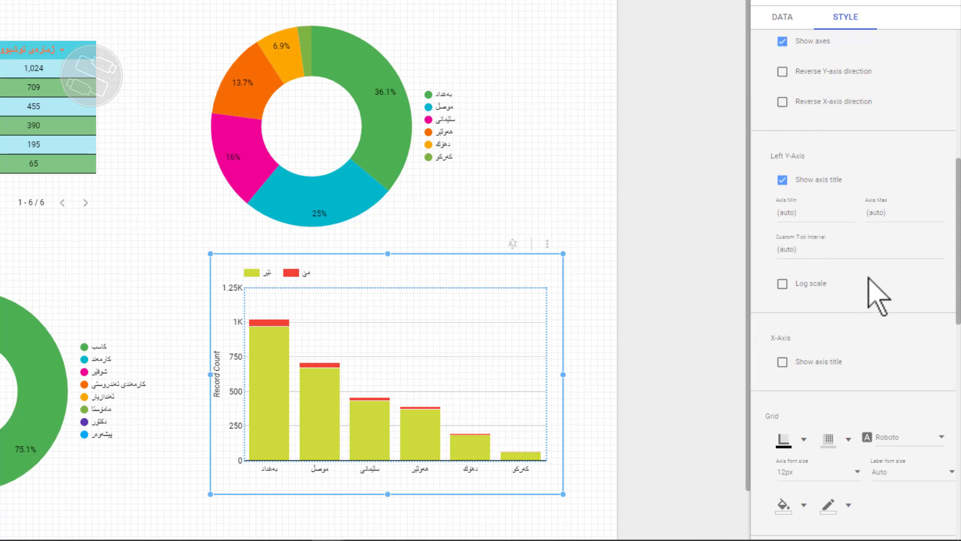
scroll(879, 297, down, 1)
click(795, 301)
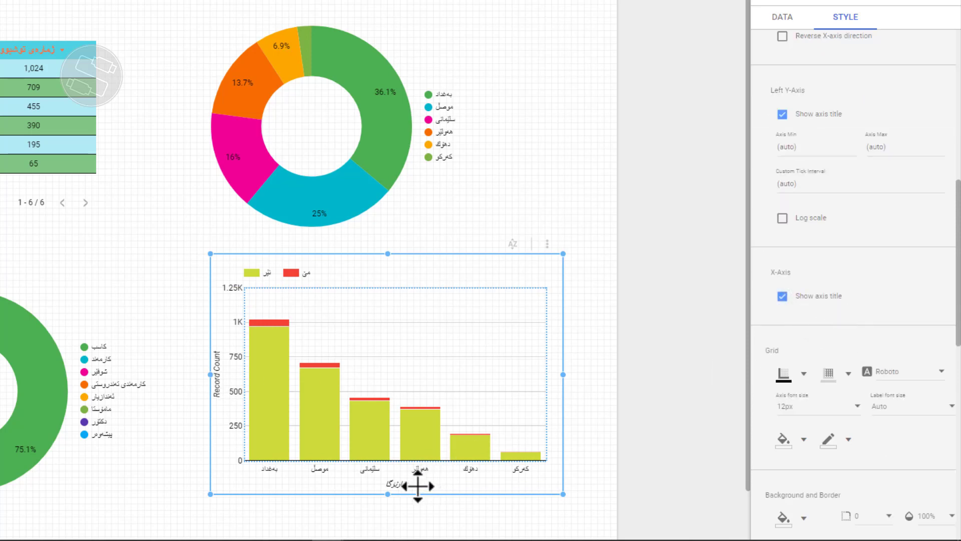
Step: Look through the remaining grid, border and legend settings and turn on data labels for the bar chart
scroll(851, 353, down, 2)
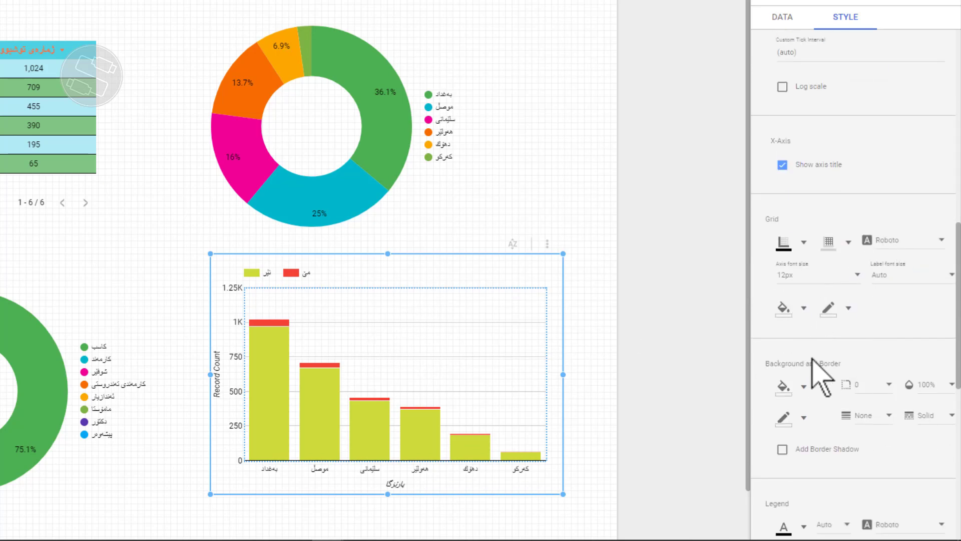
scroll(846, 354, down, 2)
scroll(841, 349, down, 3)
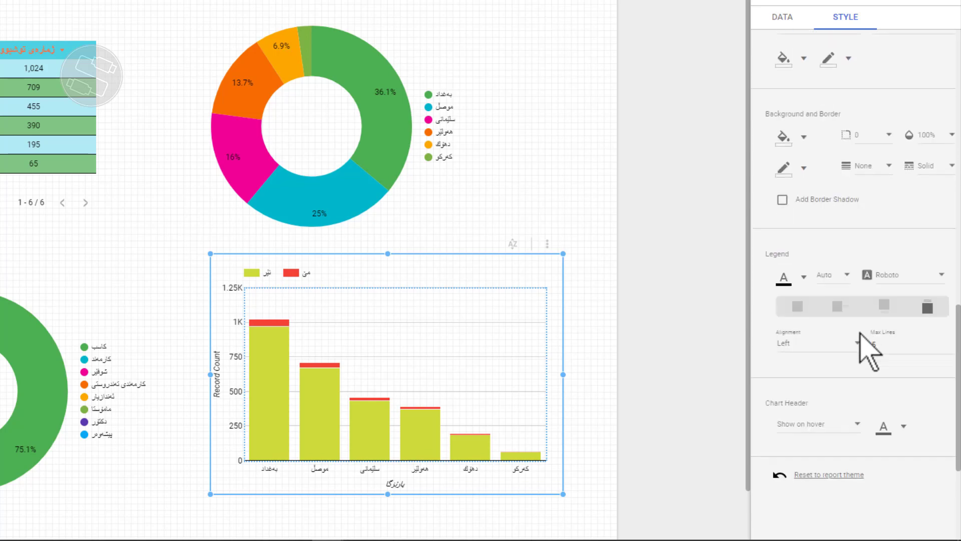
scroll(901, 425, up, 10)
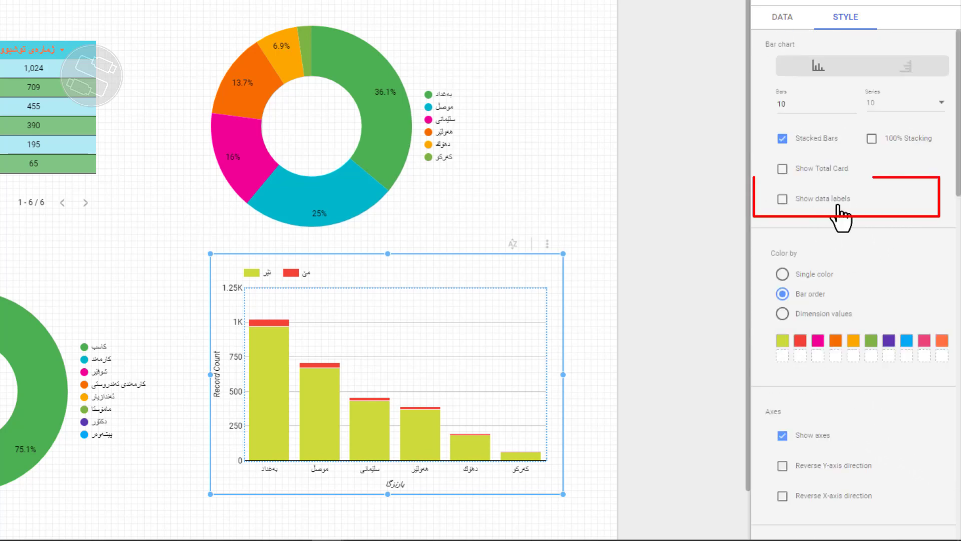
click(783, 199)
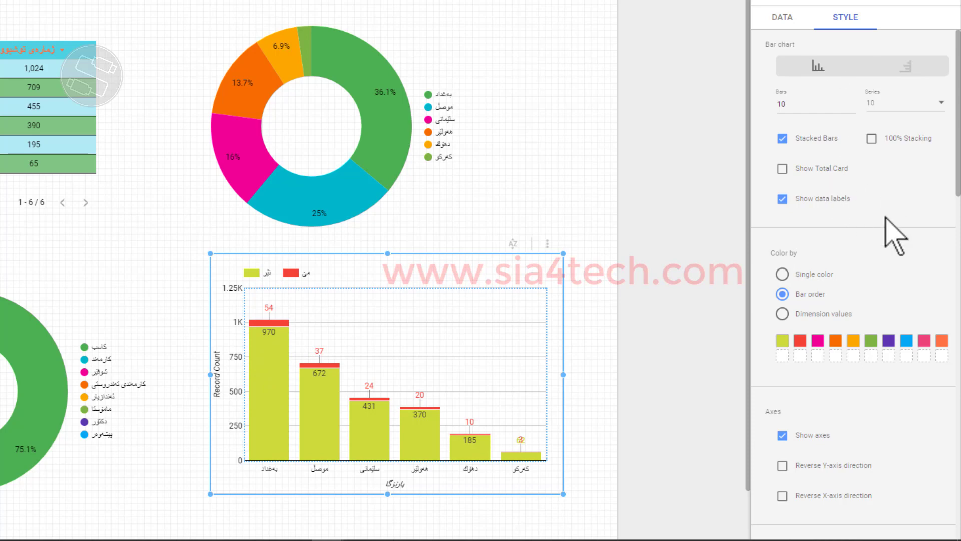
Step: Rename the bar chart's Record Count metric as ژمارەی تووشبوو
scroll(880, 278, down, 3)
scroll(886, 291, down, 1)
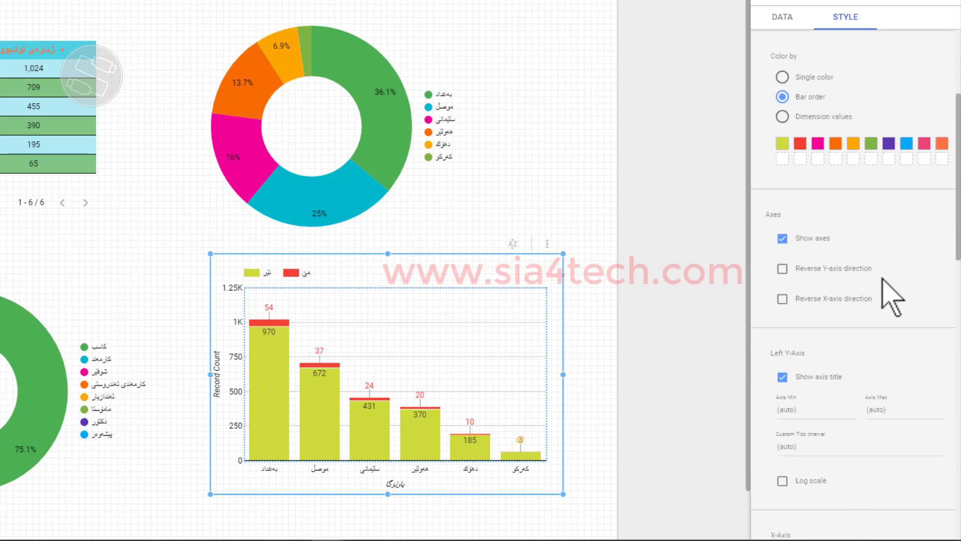
click(783, 29)
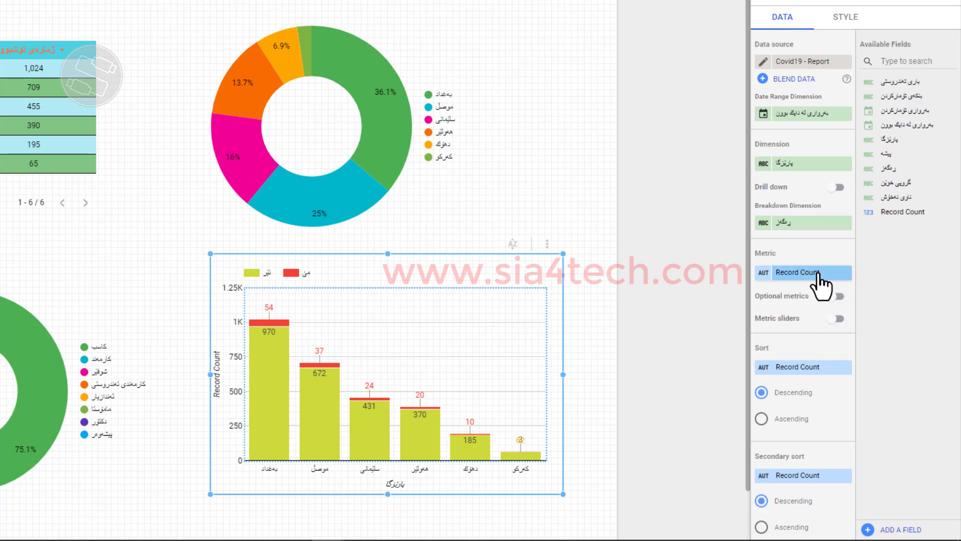
click(764, 272)
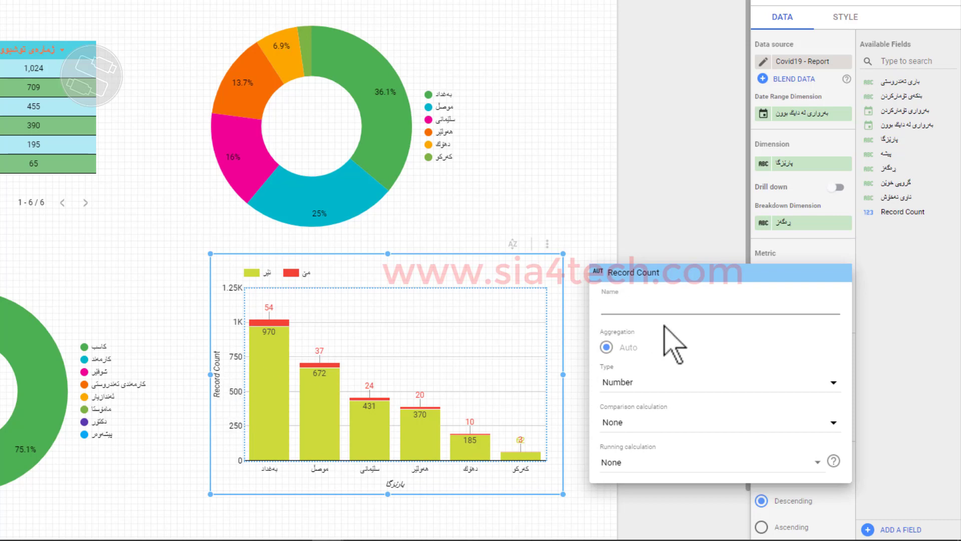
text(ژما)
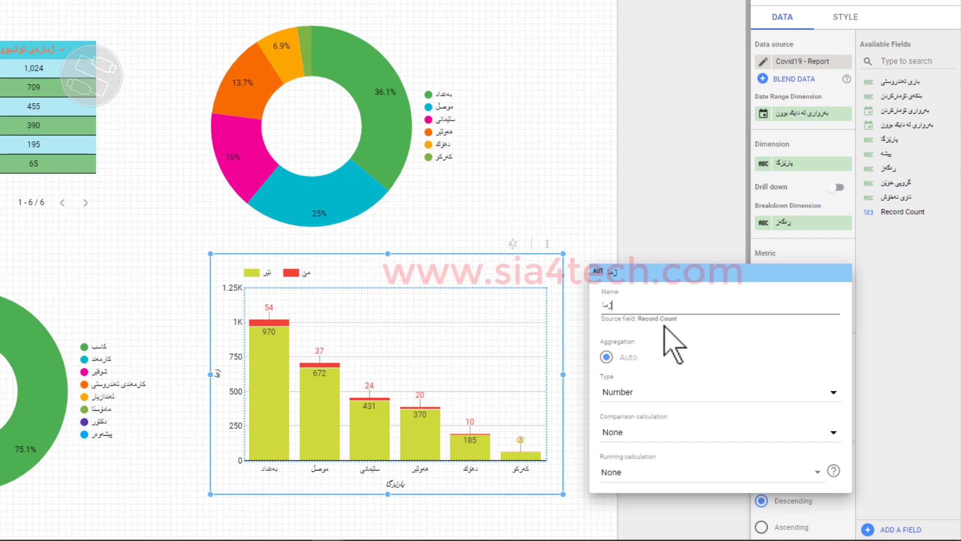
text(رەی تووشبوو)
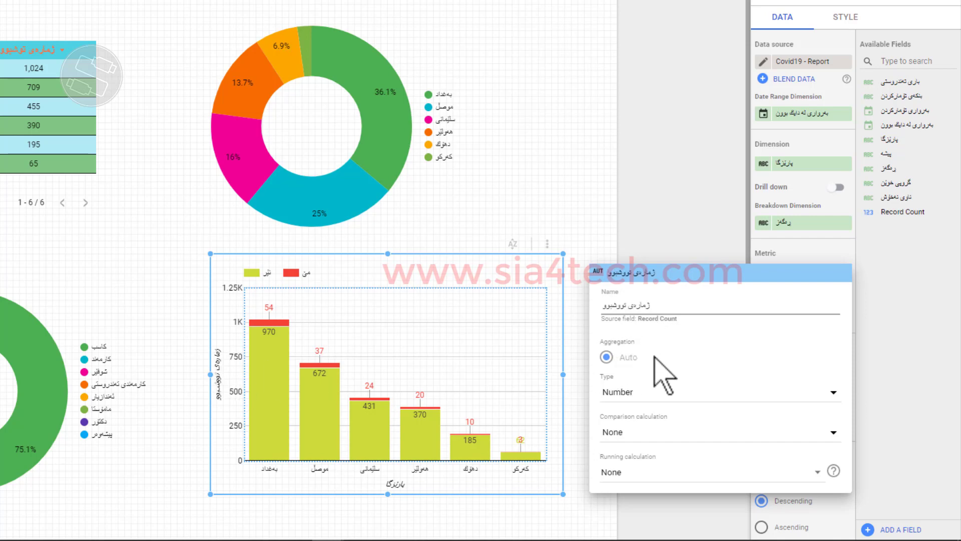
Step: Look over the numeric and currency types for the renamed metric and set its type to Percent
click(753, 408)
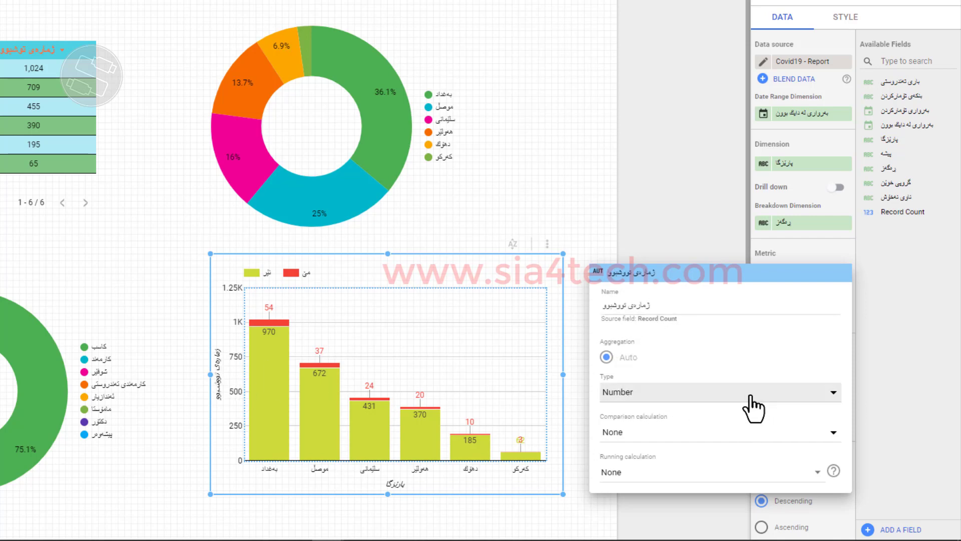
mouse_move(753, 408)
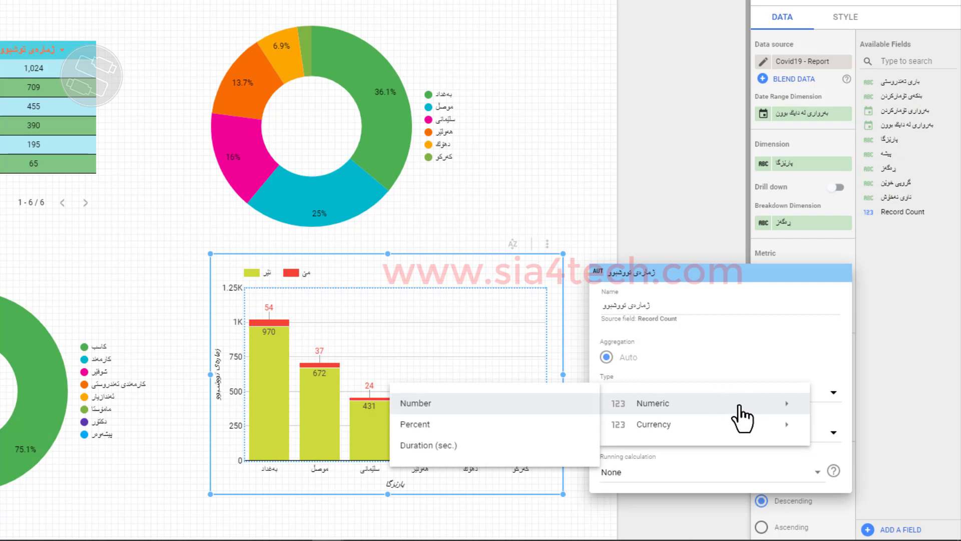
mouse_move(709, 431)
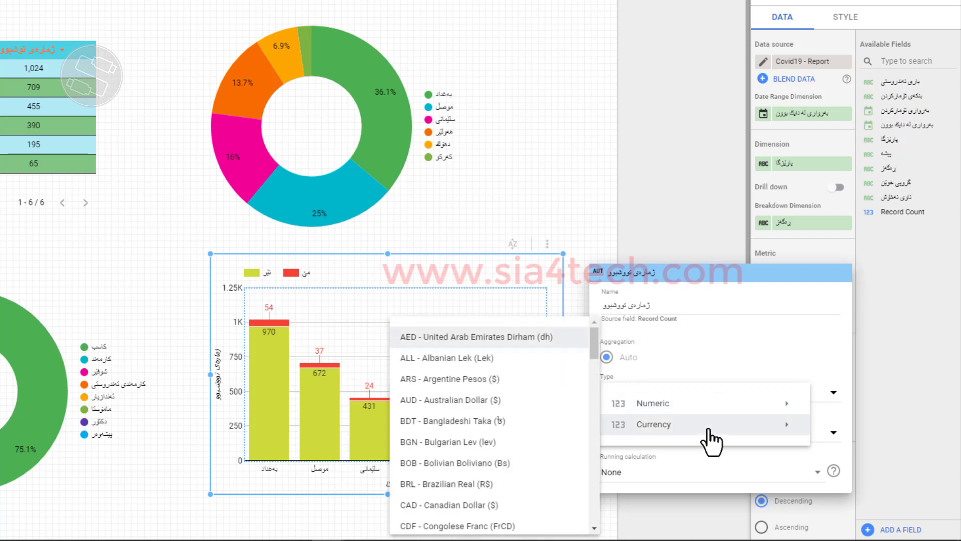
mouse_move(713, 408)
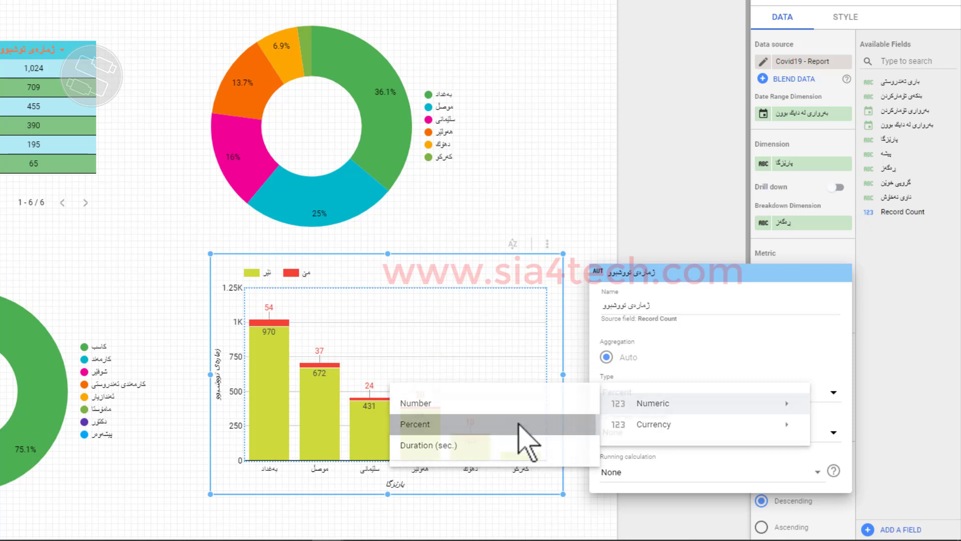
click(526, 425)
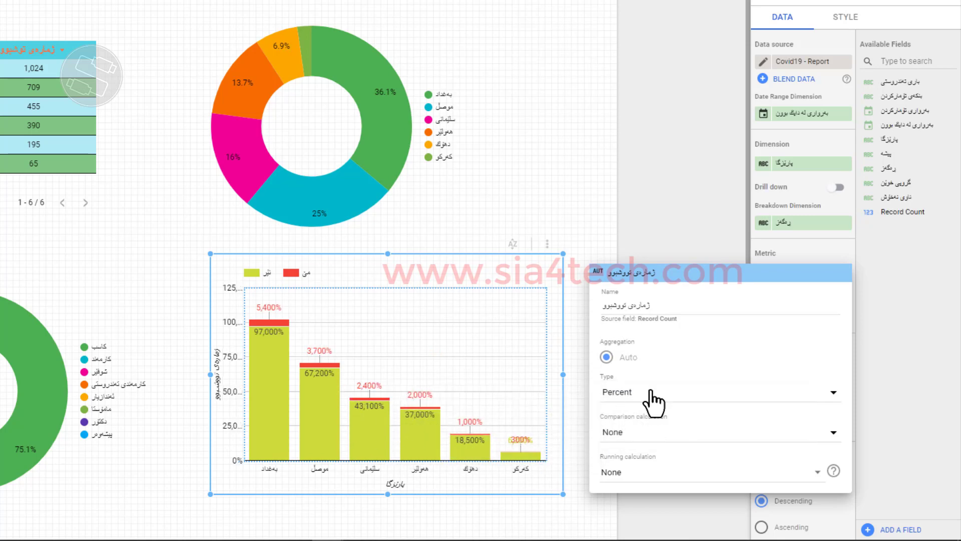
Step: Set the renamed metric's comparison calculation to Percent of total, relative to corresponding data
click(693, 435)
mouse_move(693, 435)
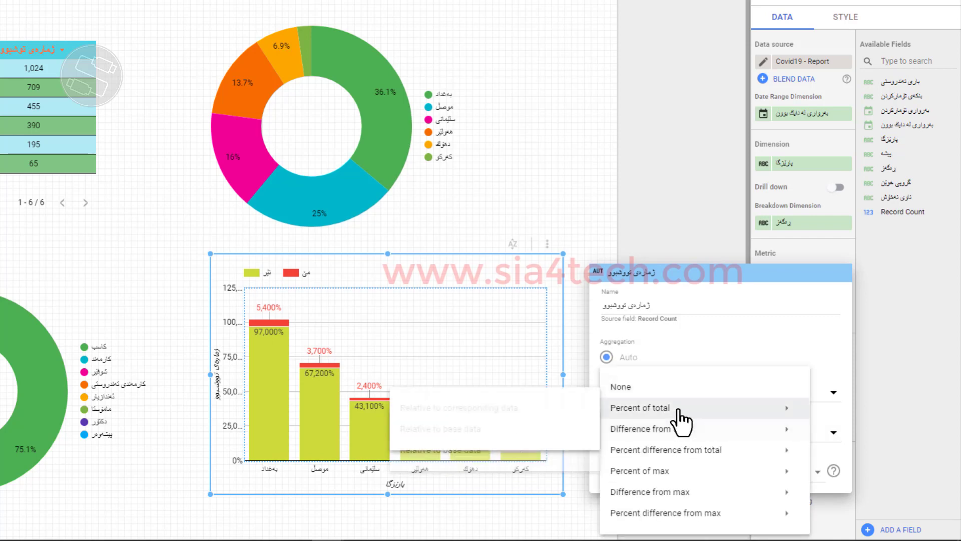
mouse_move(679, 412)
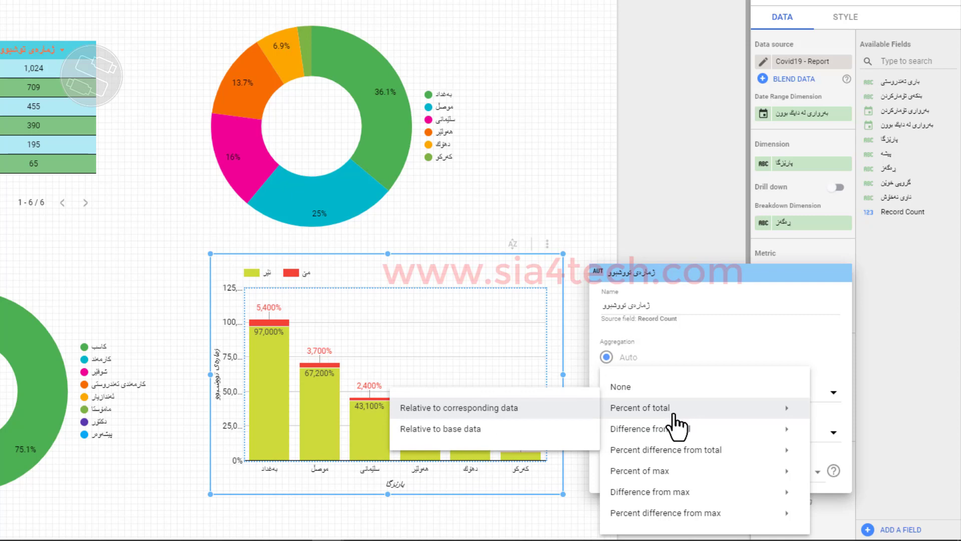
click(491, 414)
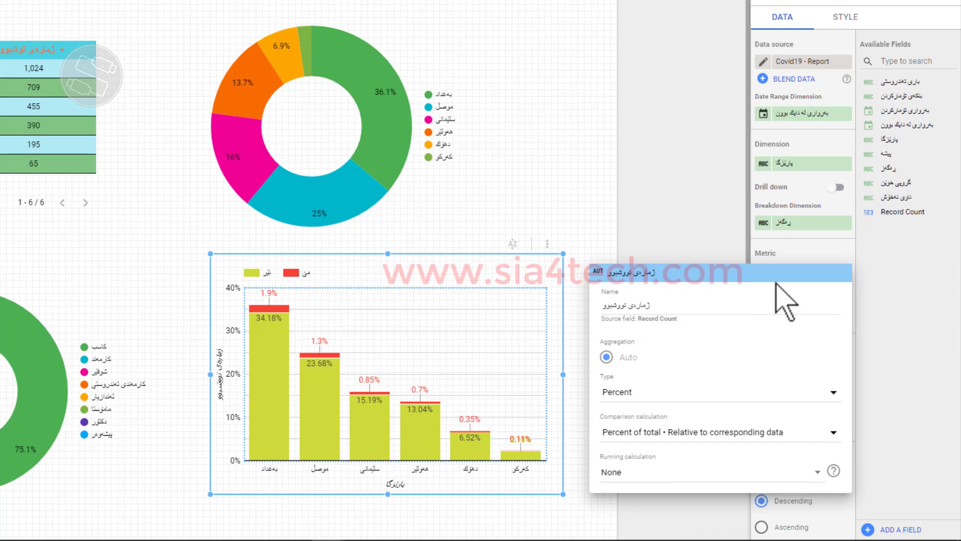
click(693, 220)
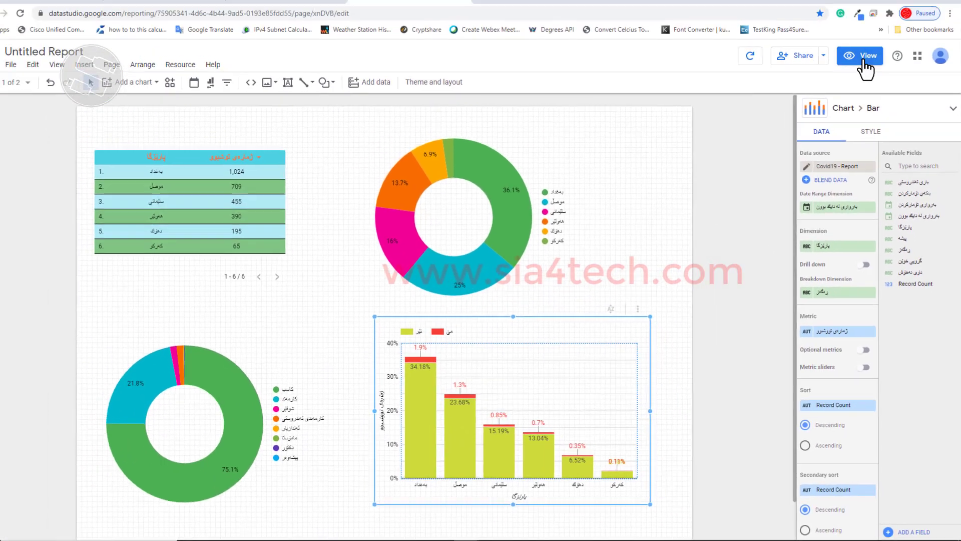
Step: Preview the report and test the table's interactive filtering with the fourth and sixth province rows and a sort by province, ending with a reset
click(861, 70)
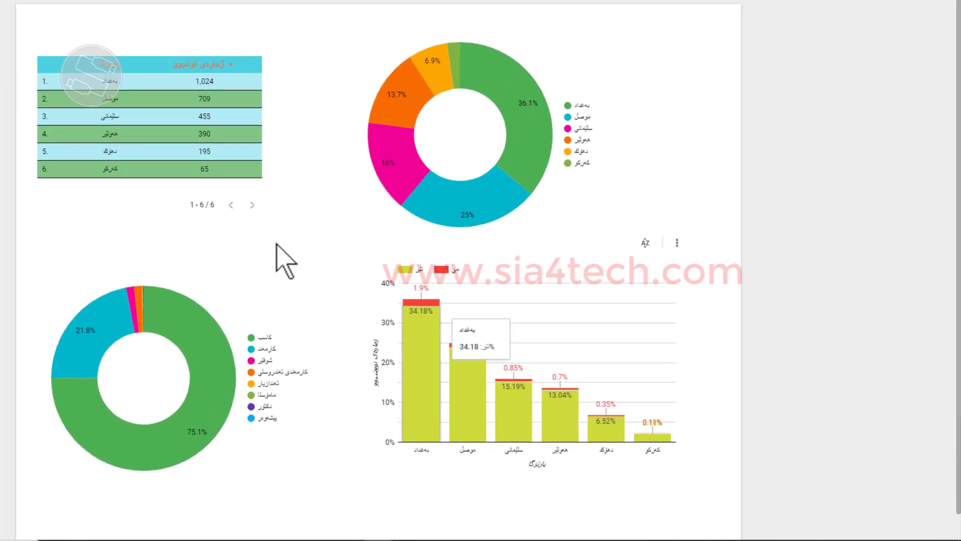
click(88, 130)
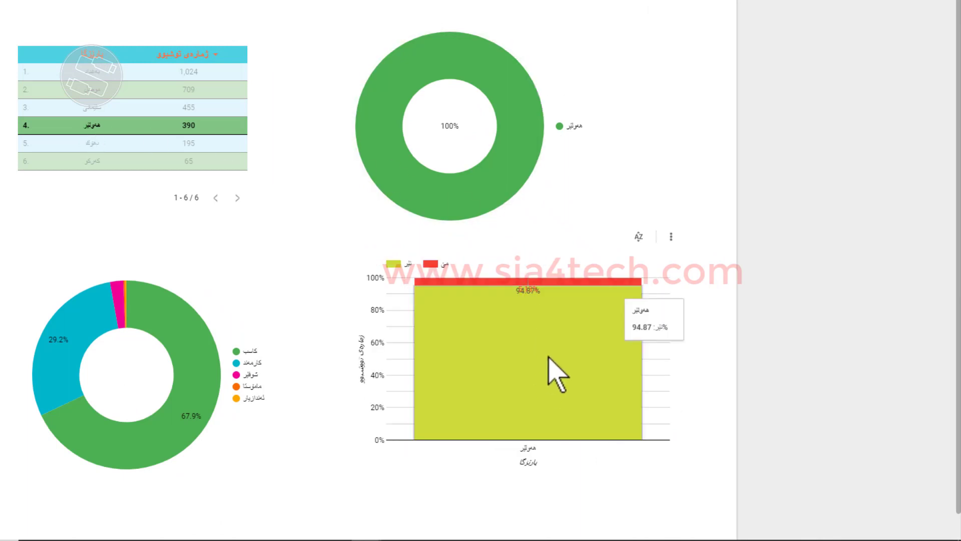
click(104, 161)
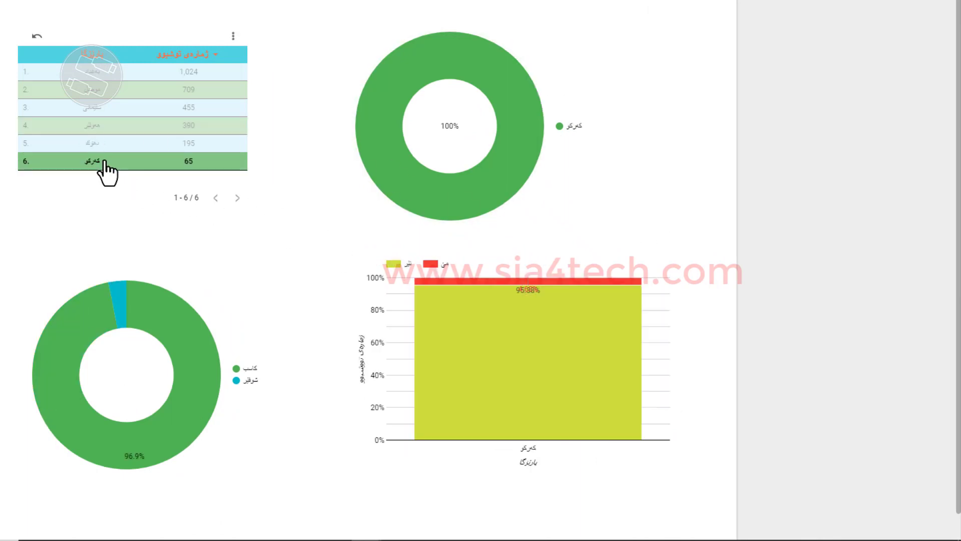
click(101, 54)
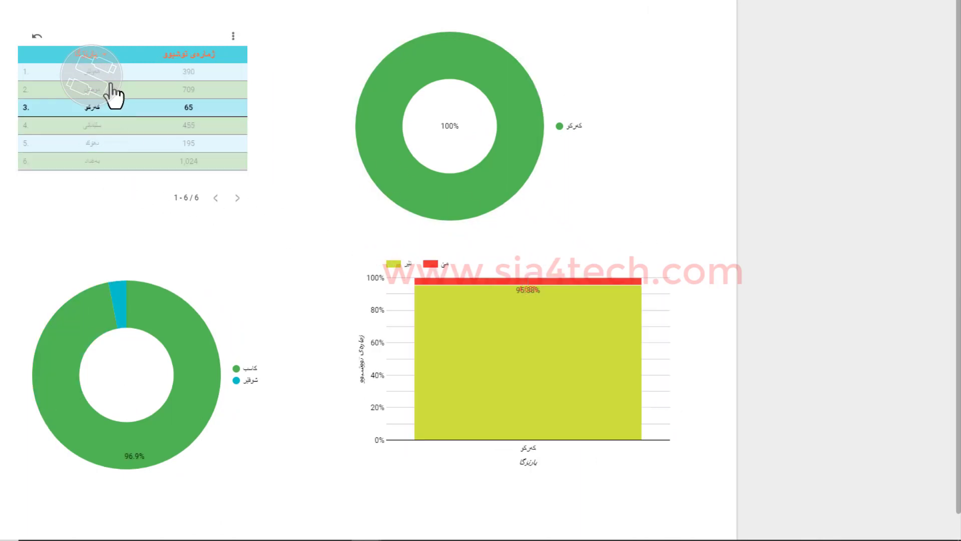
click(31, 36)
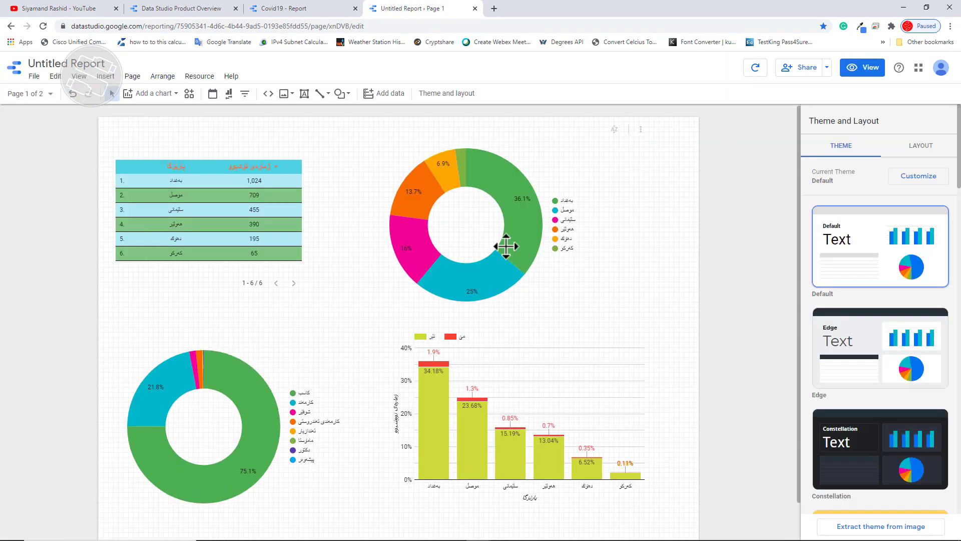
Step: Shift the province donut chart and the table downward and draw a wide rectangle as a banner across the page's upper edge
mouse_move(504, 240)
mouse_down()
mouse_move(536, 254)
mouse_move(511, 257)
mouse_up()
drag(288, 231, 328, 257)
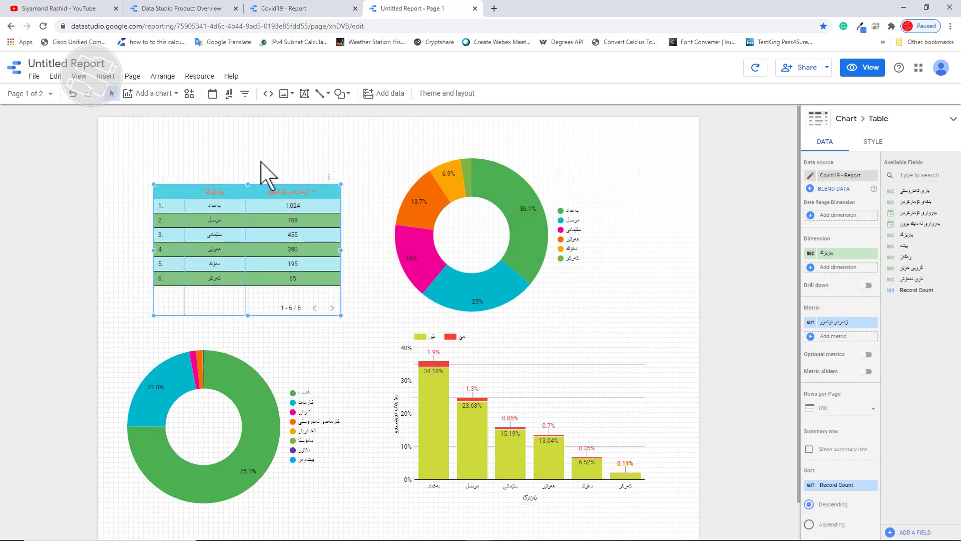
click(340, 93)
click(349, 116)
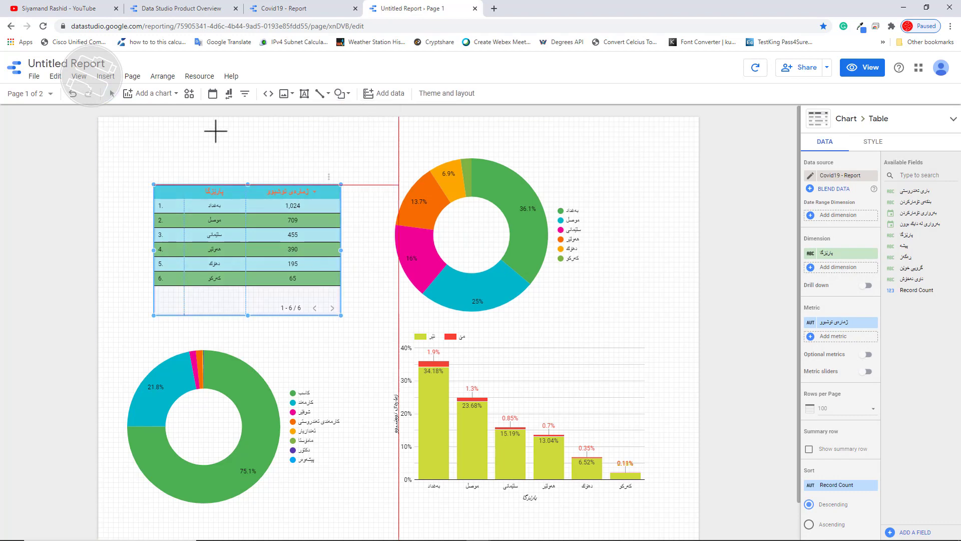
mouse_move(91, 113)
mouse_down()
mouse_move(182, 141)
mouse_move(625, 129)
mouse_move(706, 151)
mouse_up()
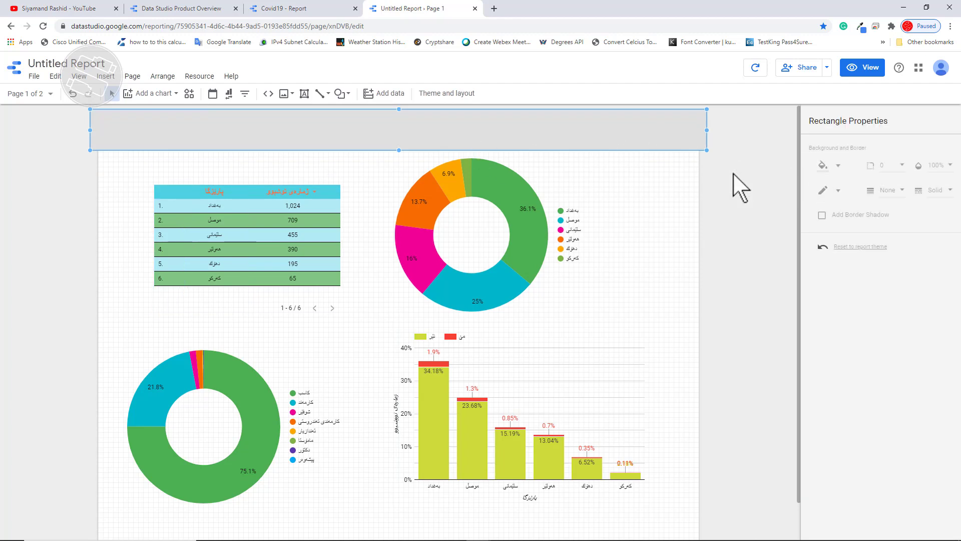
Step: Fill the banner rectangle with a light cyan background, matching the table's header
click(839, 167)
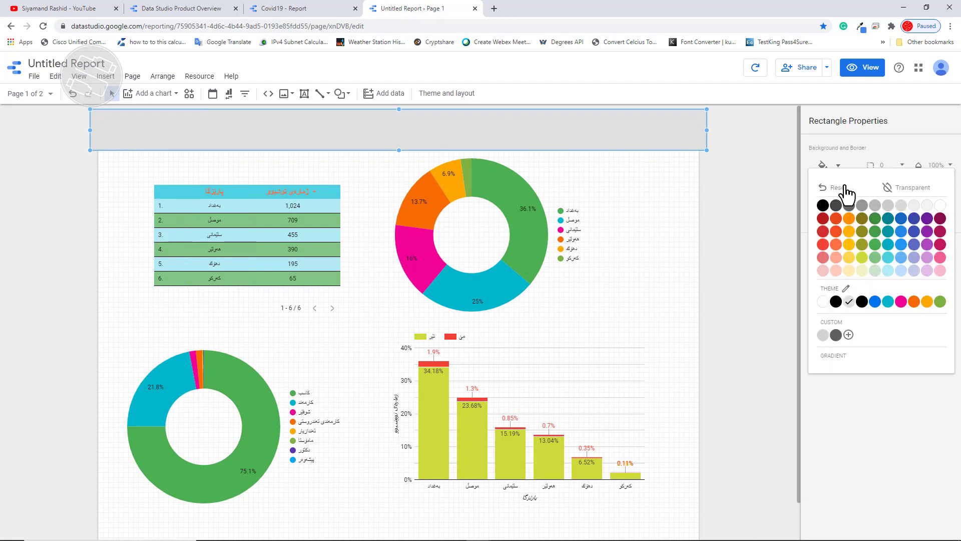
click(837, 271)
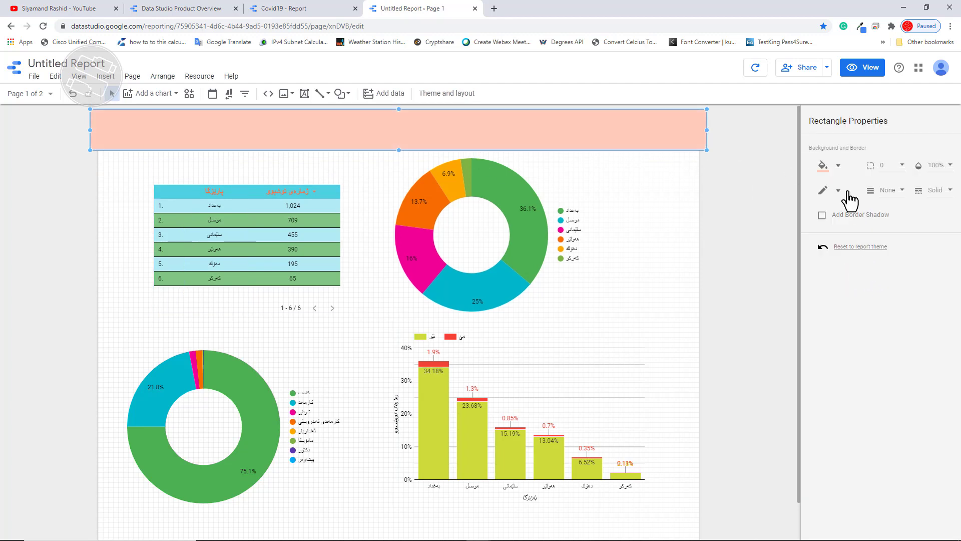
click(839, 167)
click(888, 258)
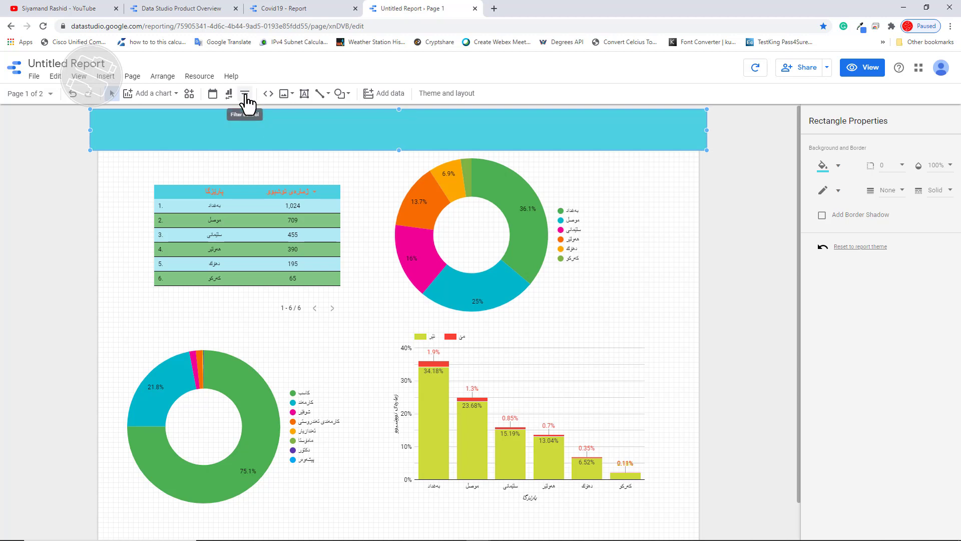
Step: Place a filter control on the banner above the table, narrow it, and set its dimension to پیشە
click(154, 122)
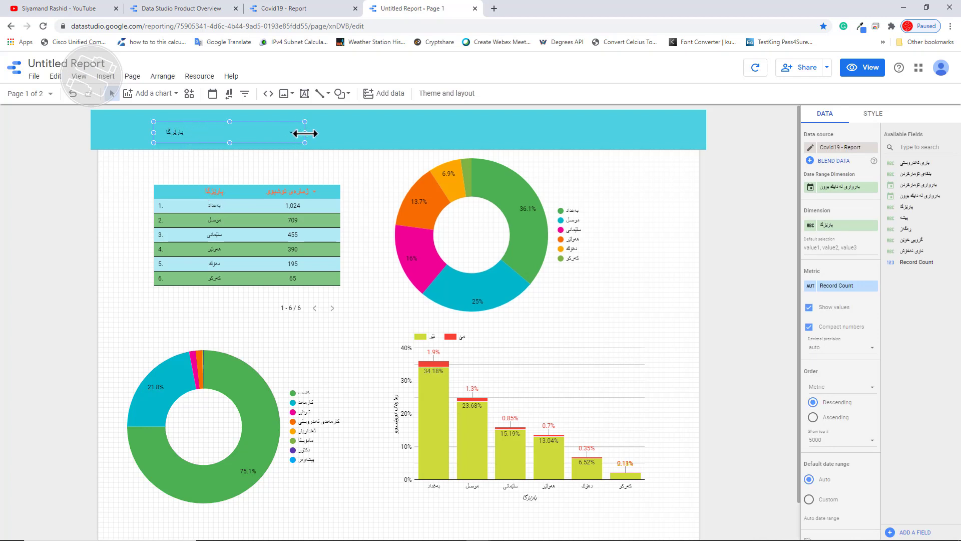
drag(299, 130, 252, 131)
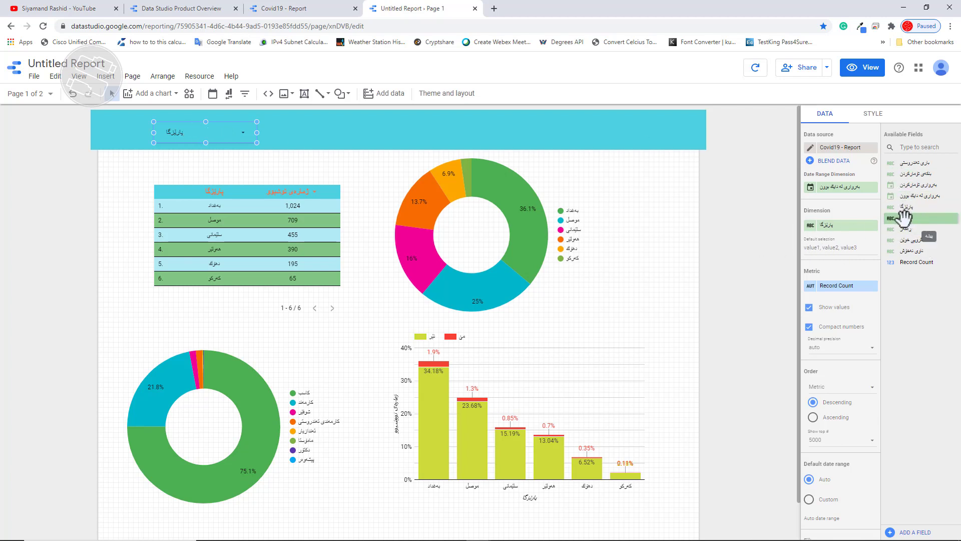
drag(905, 217, 834, 224)
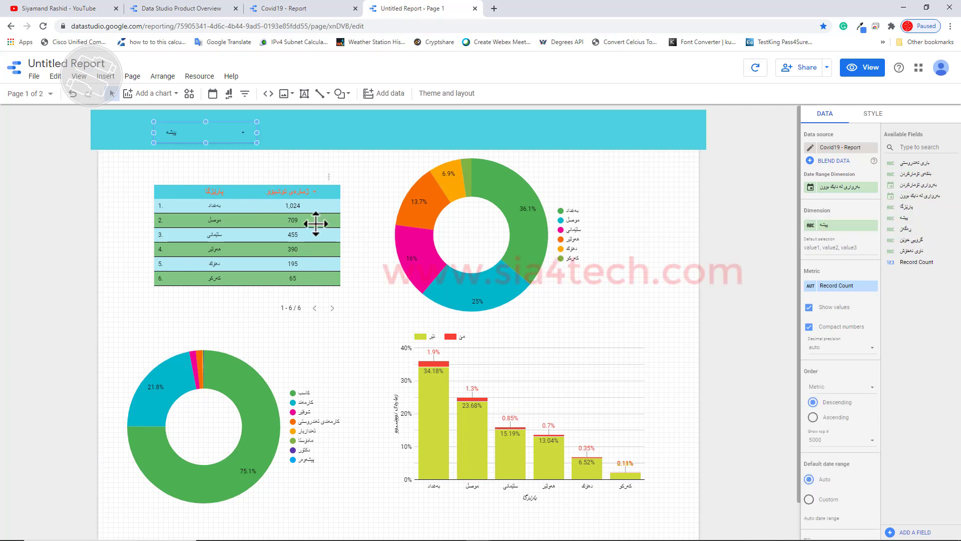
Step: Preview the report and test the پیشە filter with only ئەندازیار selected, ending with all occupations selected again
click(853, 71)
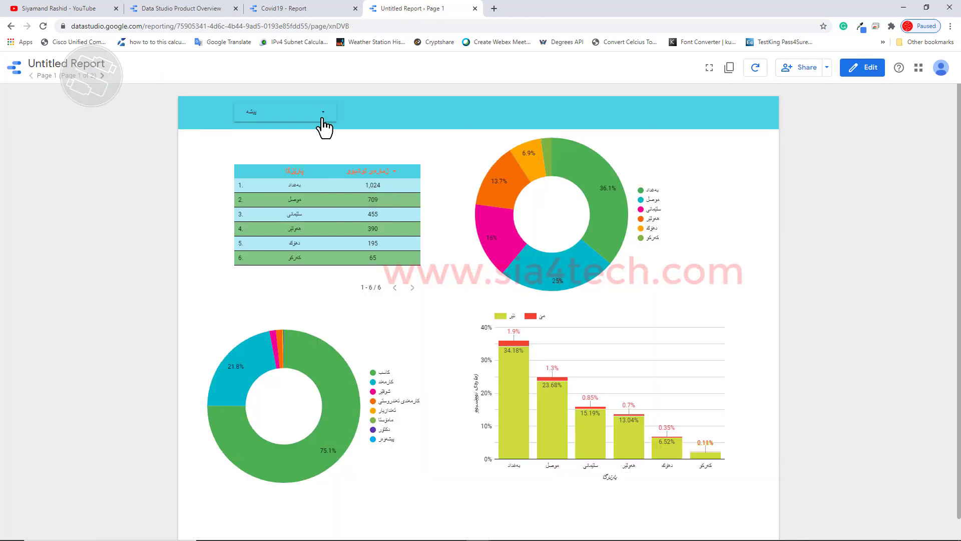
click(322, 120)
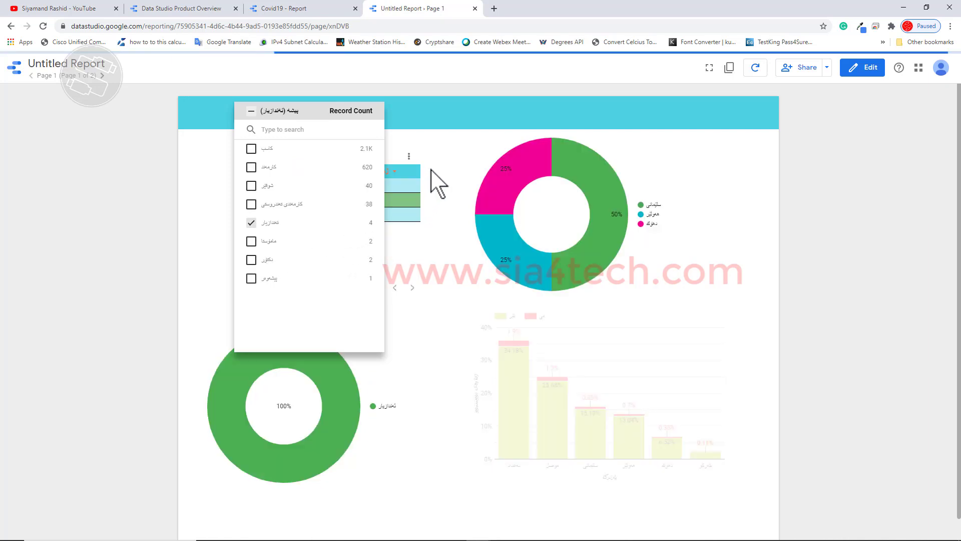
click(452, 163)
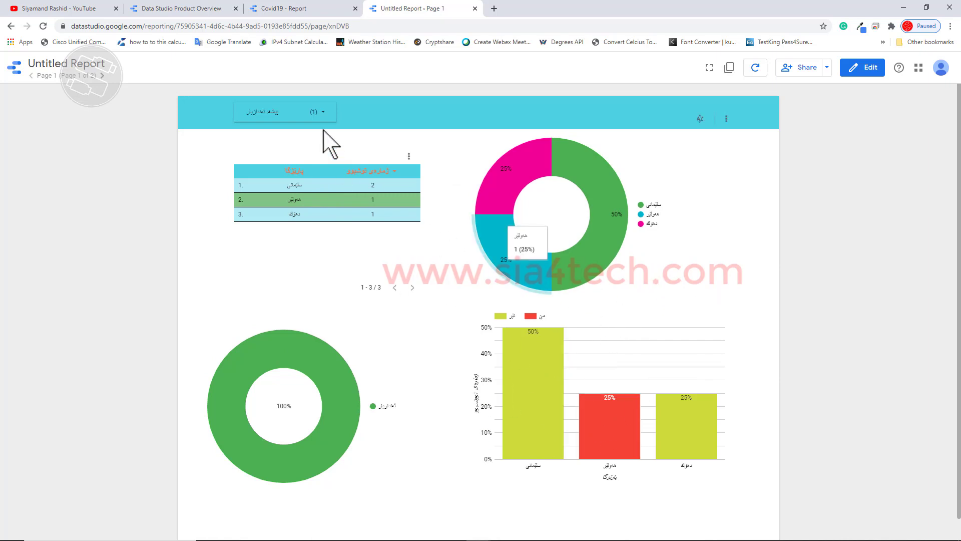
click(320, 116)
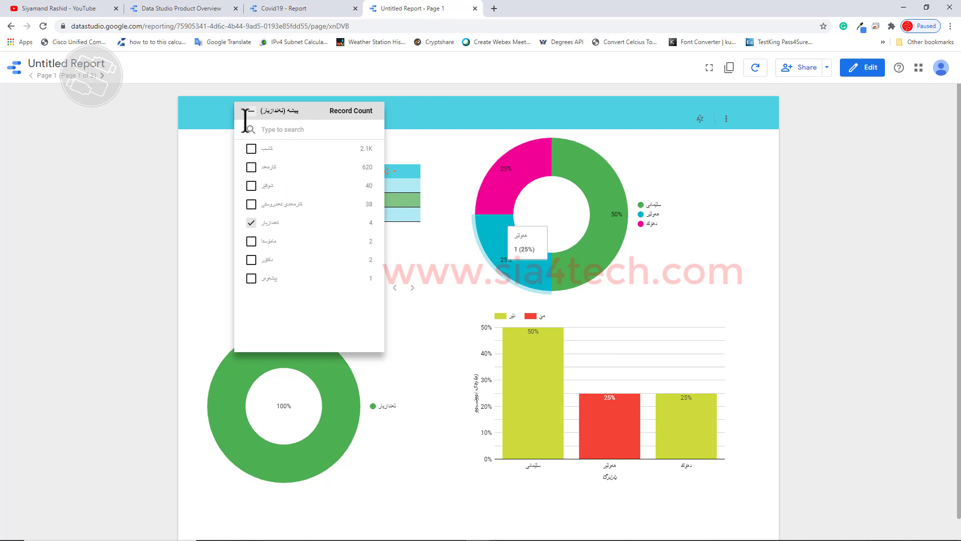
click(252, 111)
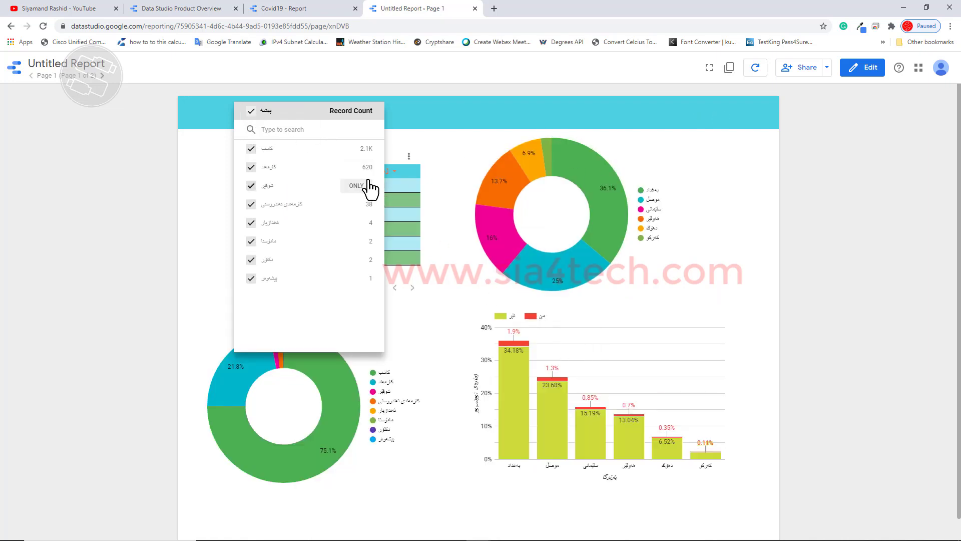
Step: Test the پیشە filter with a multiple selection, keeping only شوفێر and مامۆستا ticked
click(251, 167)
click(252, 111)
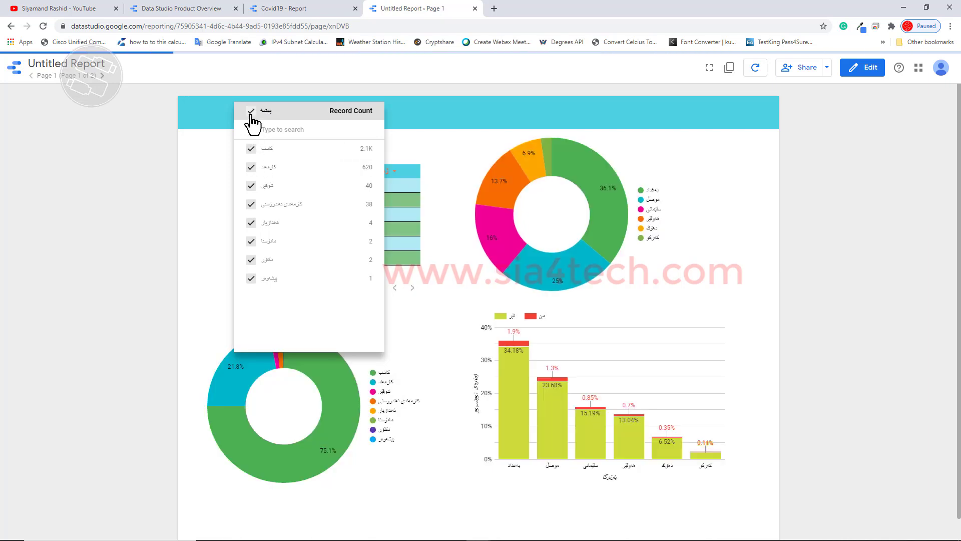
click(251, 110)
click(251, 185)
click(251, 241)
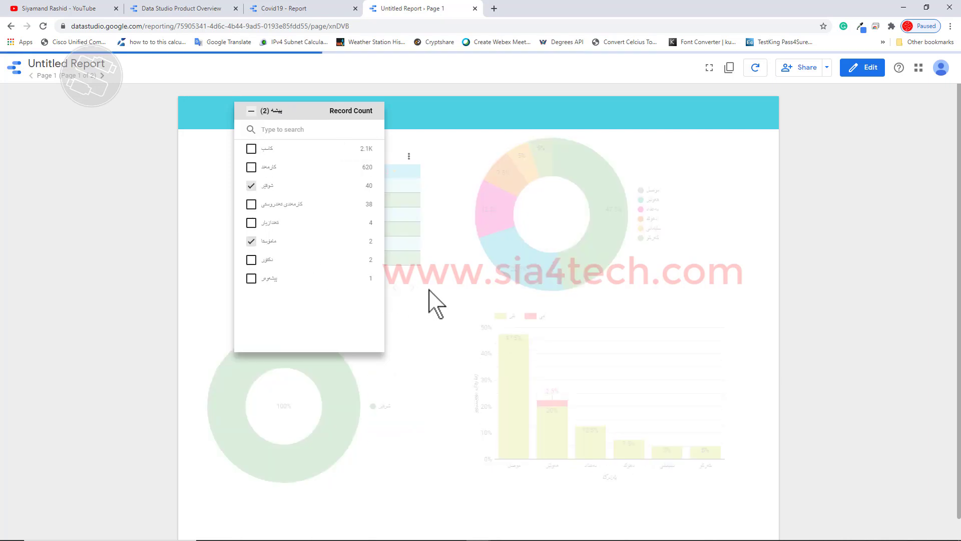
click(451, 265)
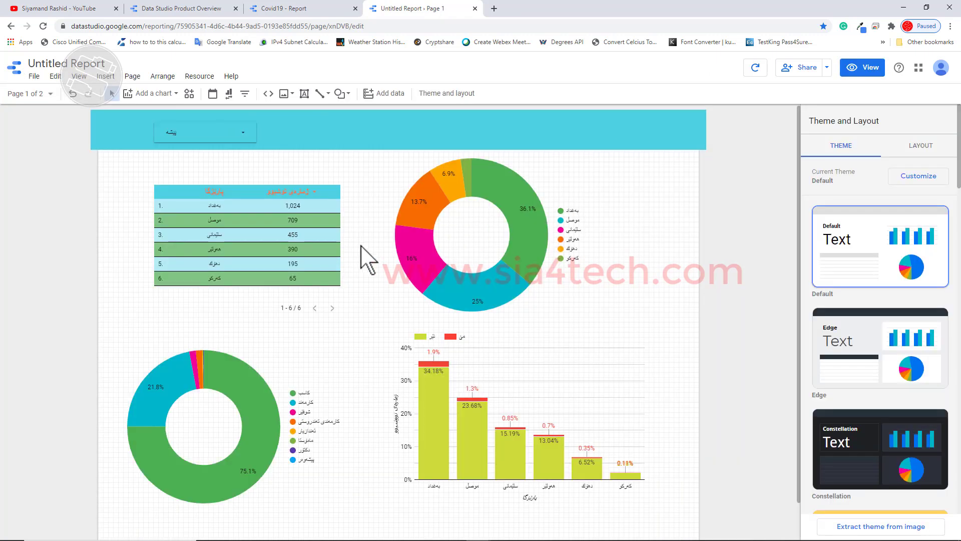
Step: Add a second filter control on the banner beside the پیشە filter, using its default dimension
click(245, 94)
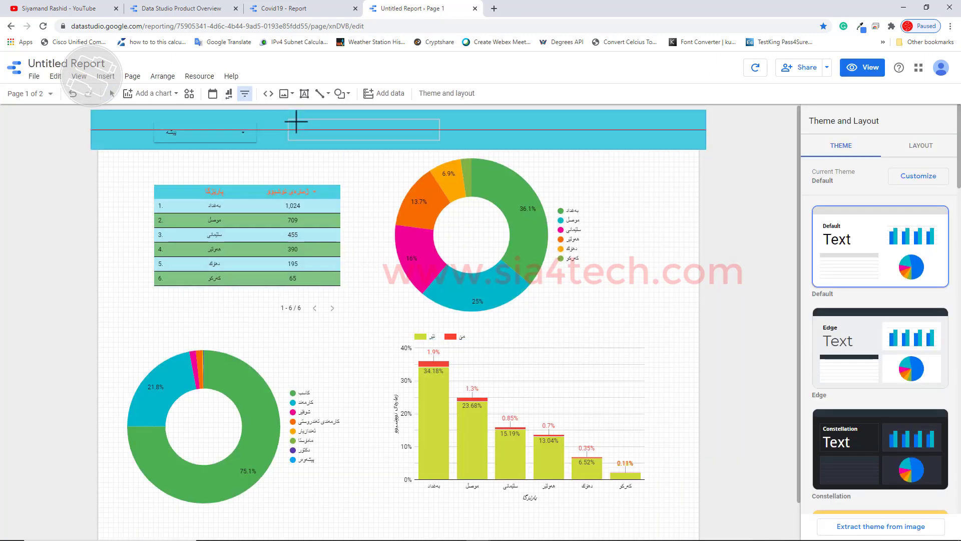
click(302, 119)
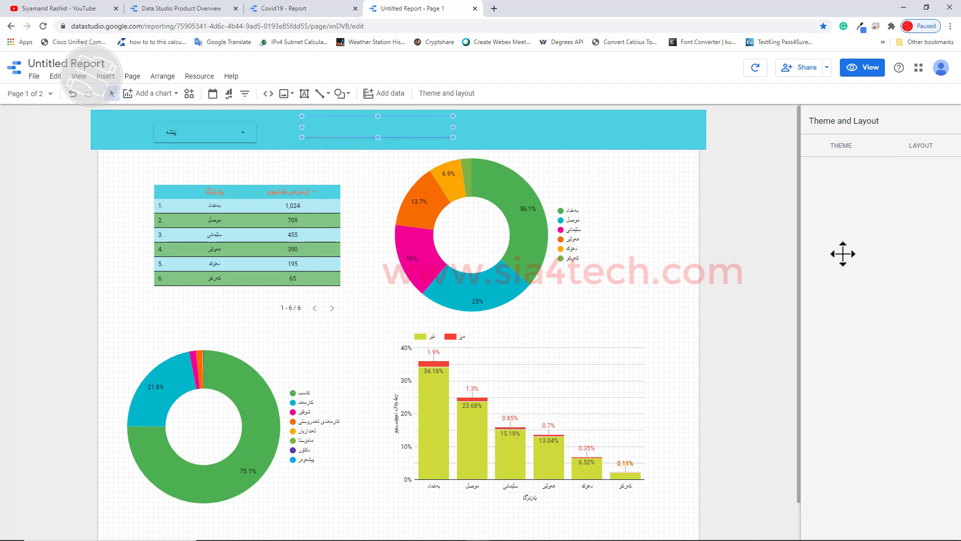
Step: Preview the report and test the پارێزگا filter by restricting it to موصل only
click(868, 70)
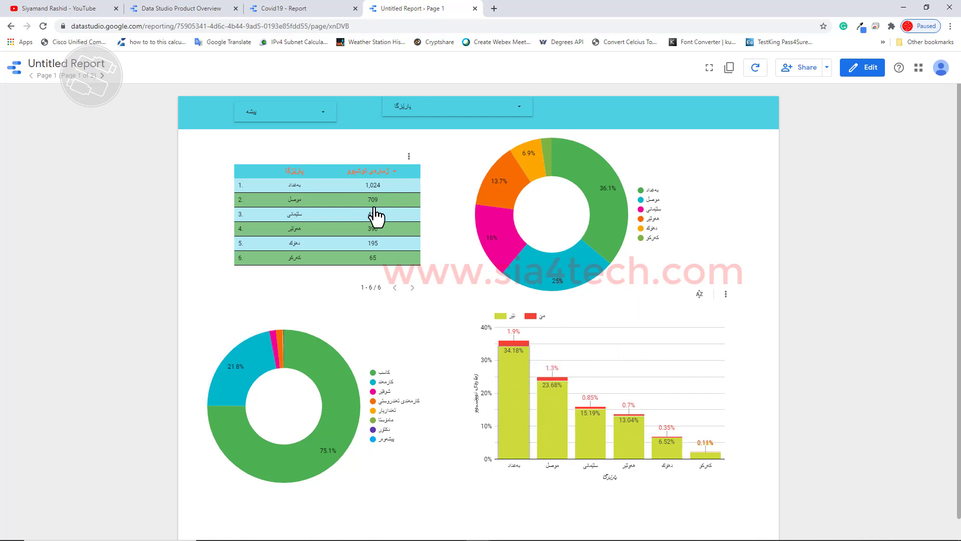
click(424, 107)
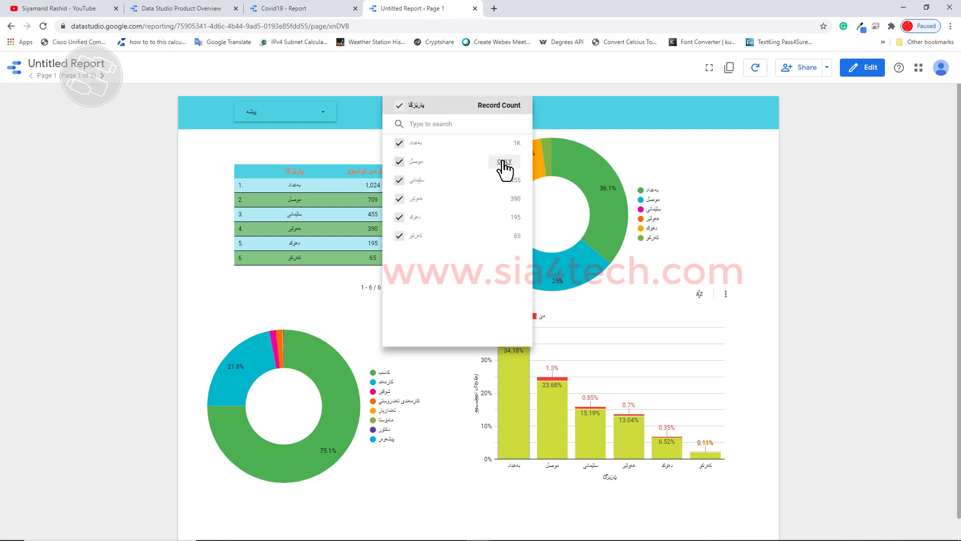
click(505, 162)
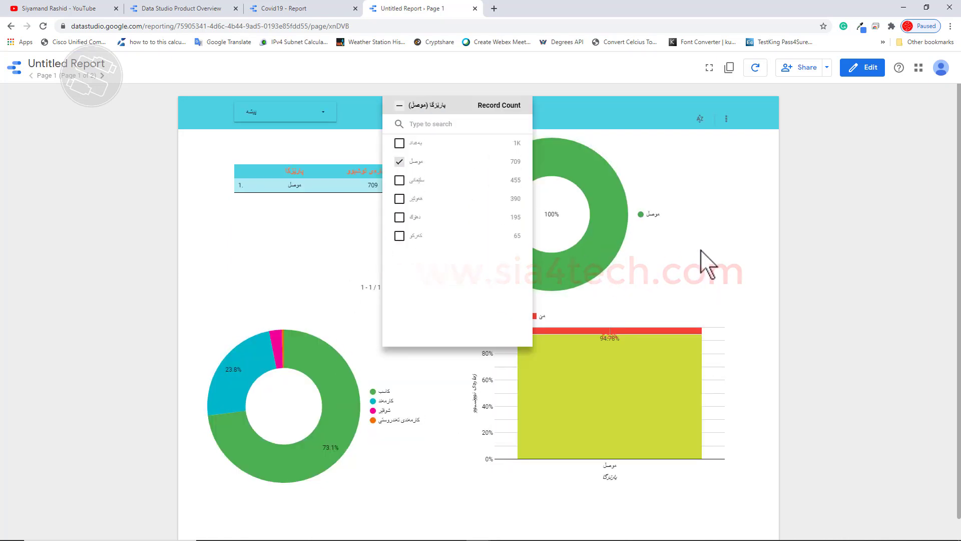
click(713, 240)
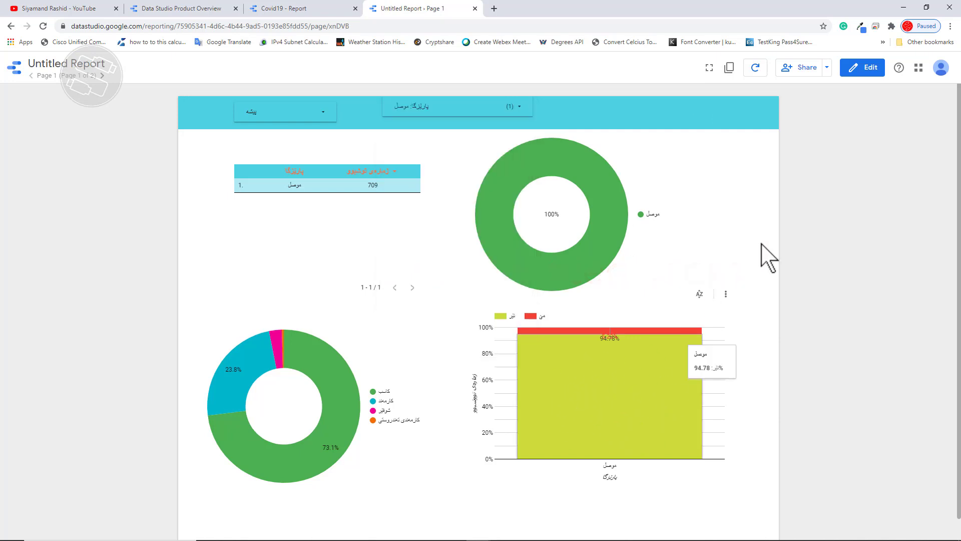
Step: Return to editing the report and group the پارێزگا filter control with the stacked bar chart
click(862, 67)
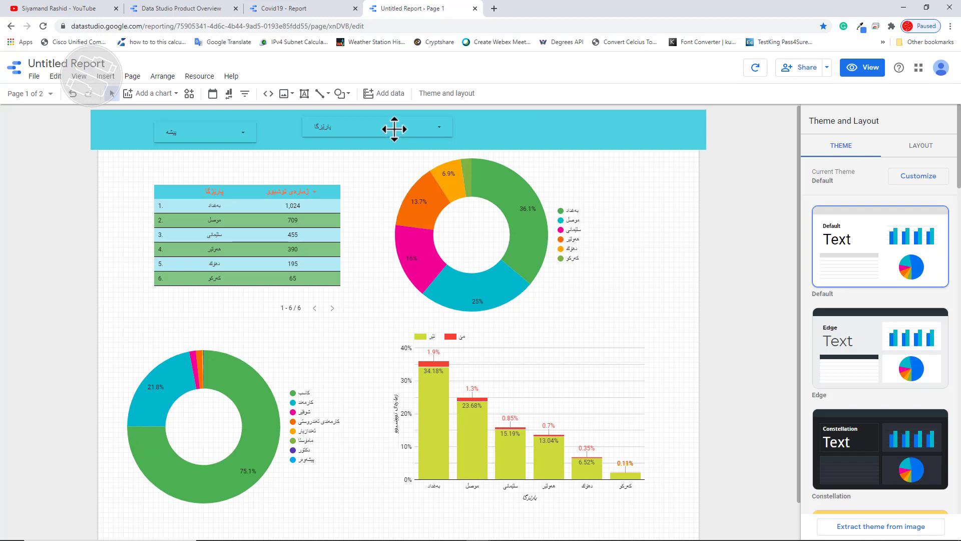
click(394, 129)
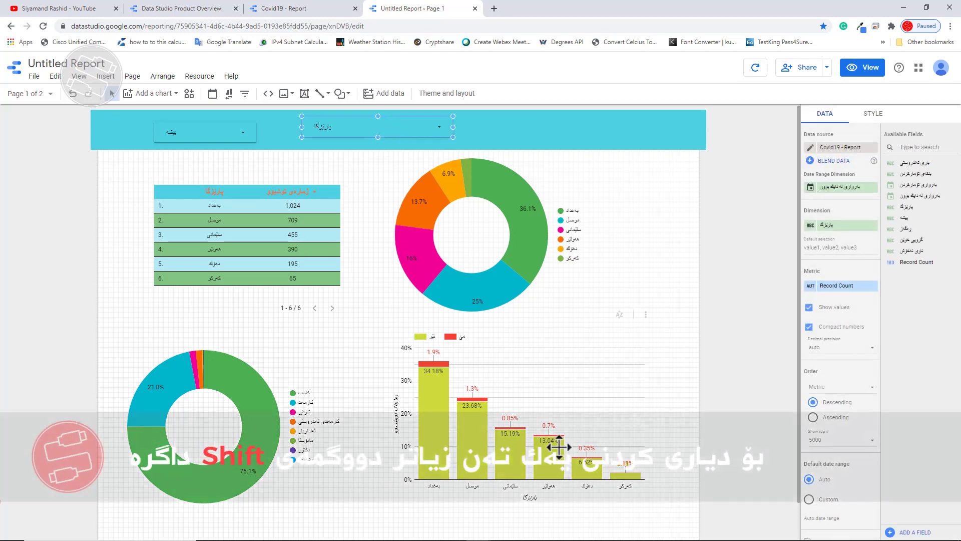
shift+click(556, 403)
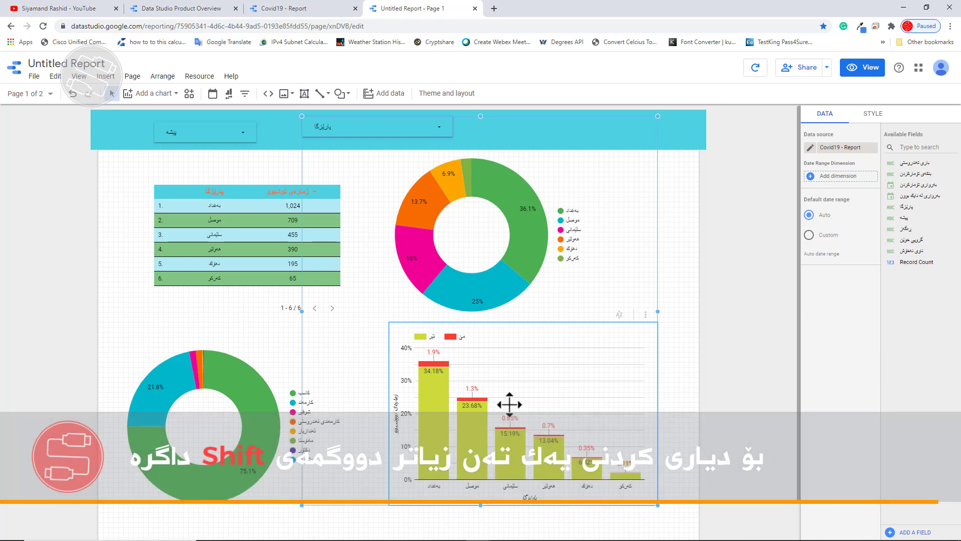
right_click(508, 385)
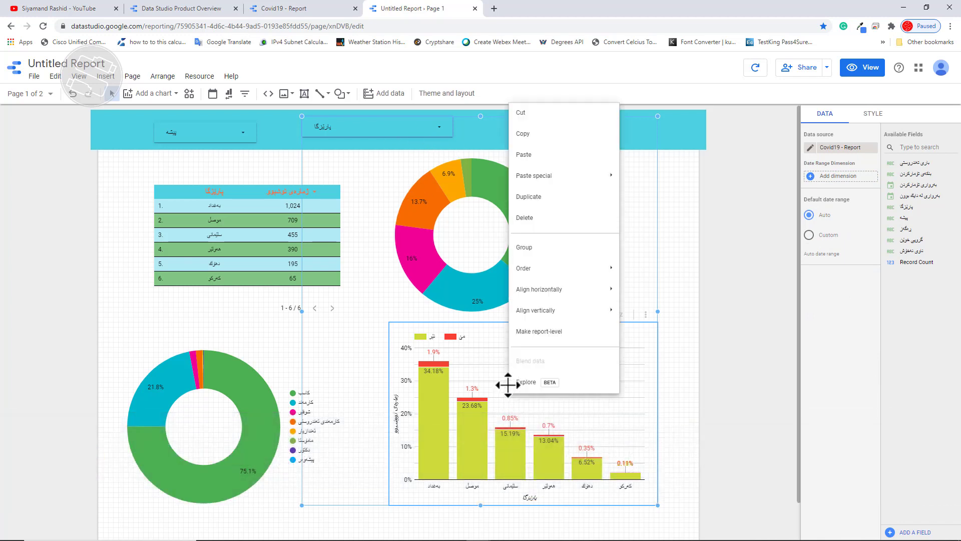
click(542, 258)
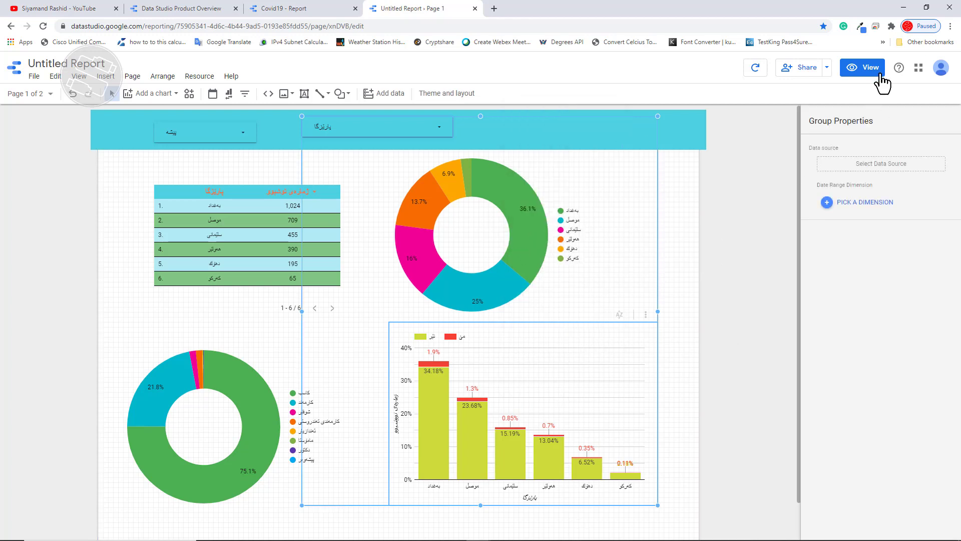
Step: Preview the report, restrict the پارێزگا filter to سلێمانی only, and cross-filter by the سلێمانی row of the table
click(862, 67)
click(522, 113)
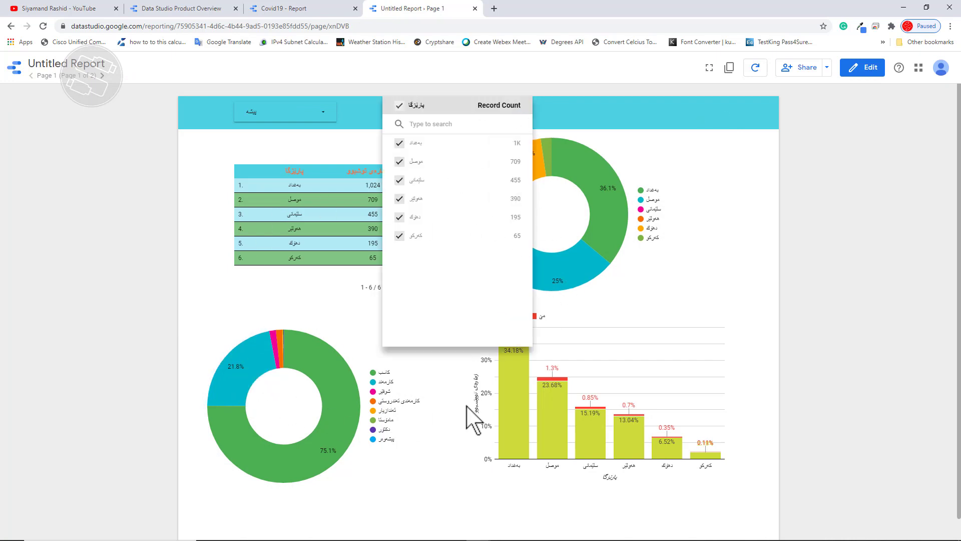
mouse_move(509, 162)
click(504, 181)
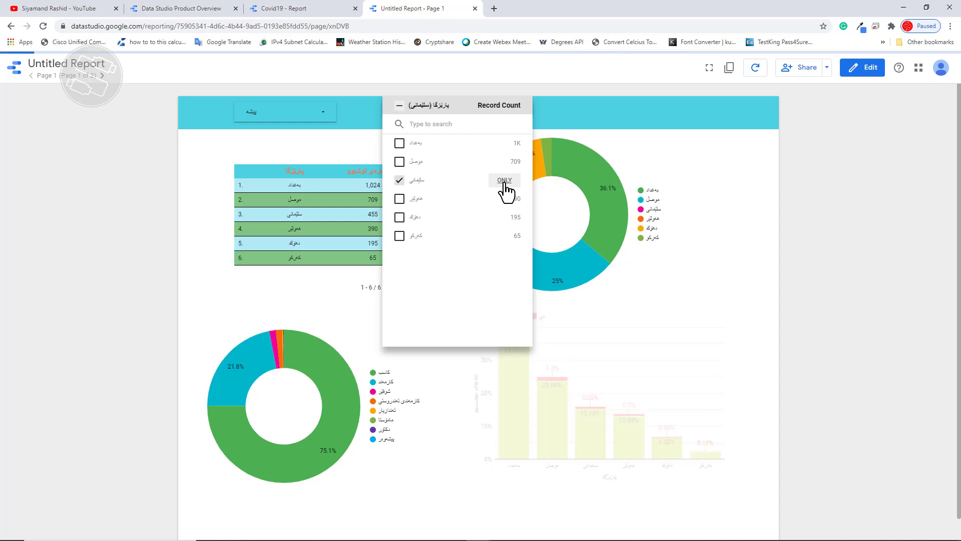
click(708, 172)
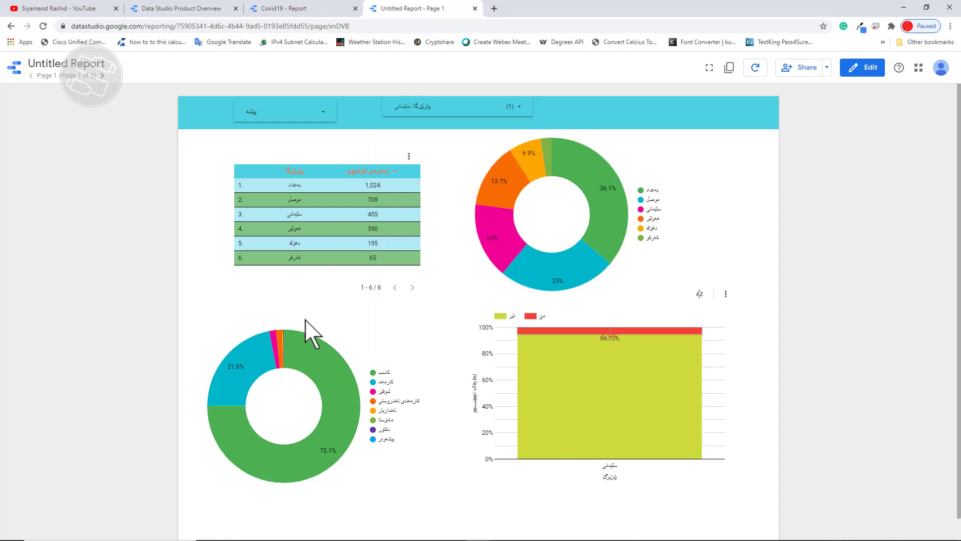
click(292, 217)
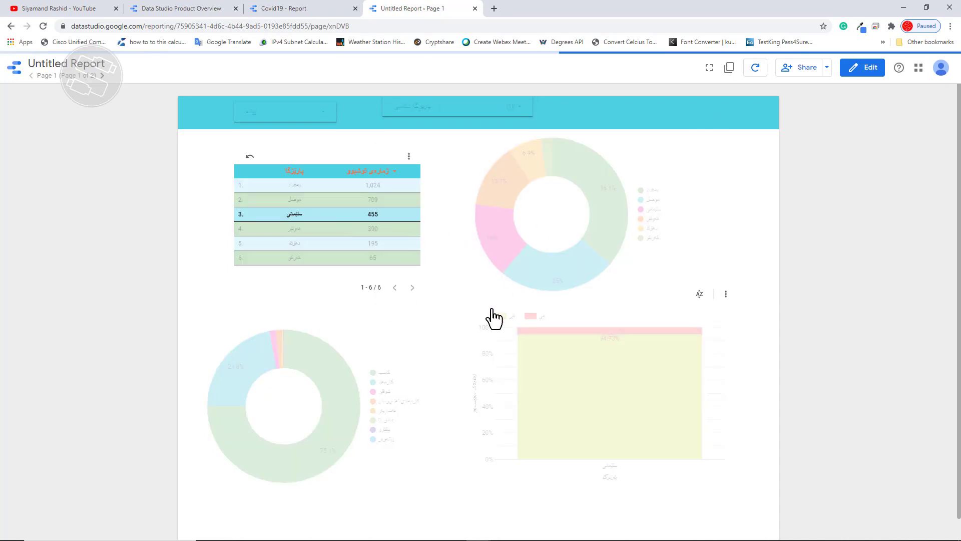
Step: Return to editing and move the پارێزگا doughnut chart and the table apart to open a gap between them
click(857, 69)
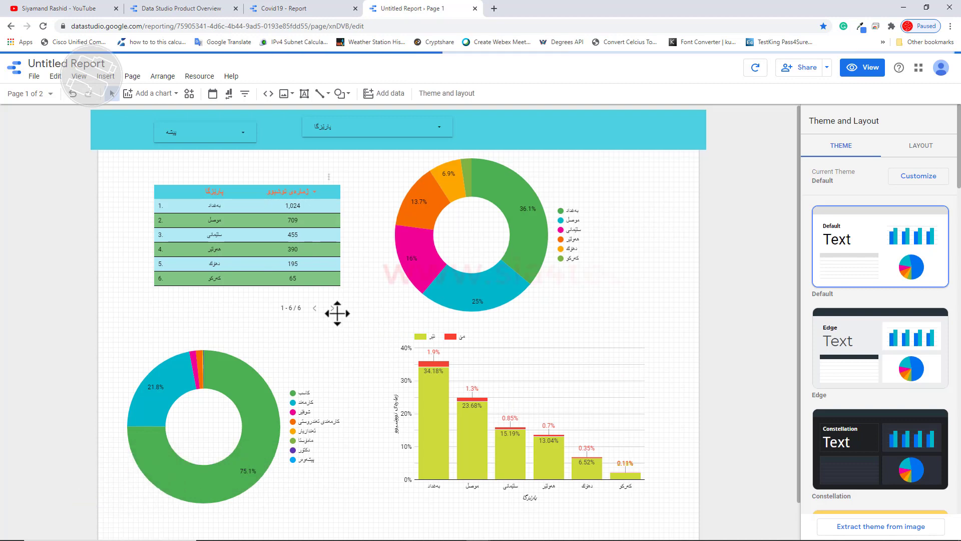
drag(529, 261, 569, 257)
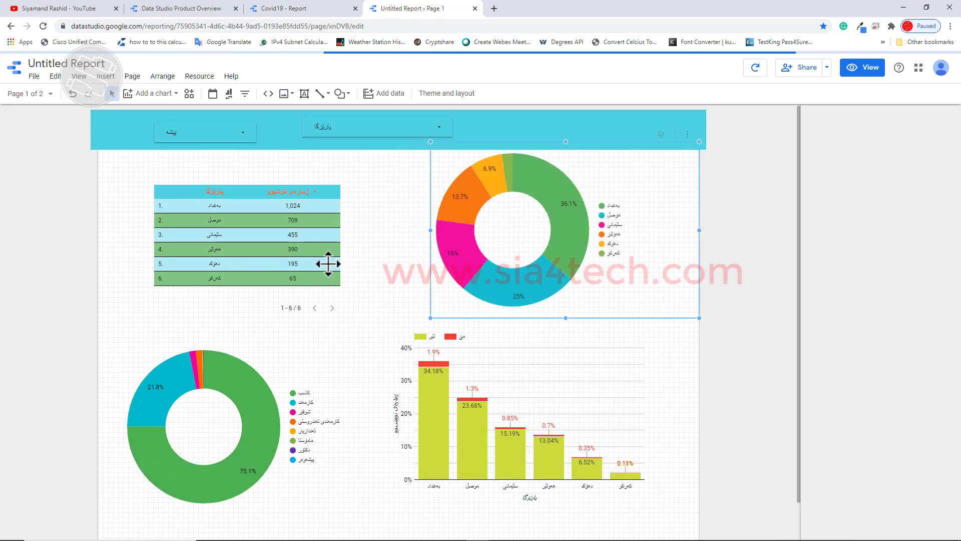
drag(296, 259, 280, 246)
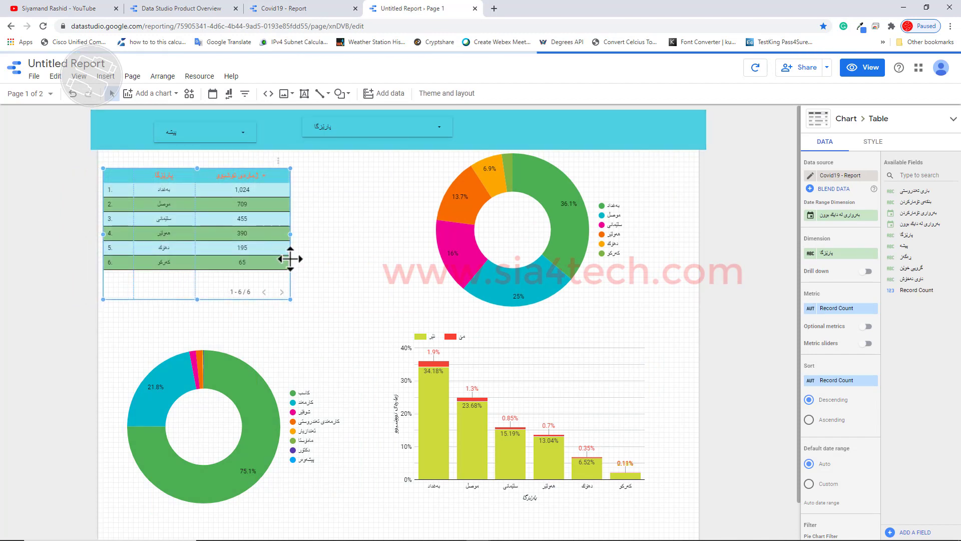
Step: Add a Record Count scorecard in the gap between the table and the doughnut chart, and enlarge it slightly
click(157, 97)
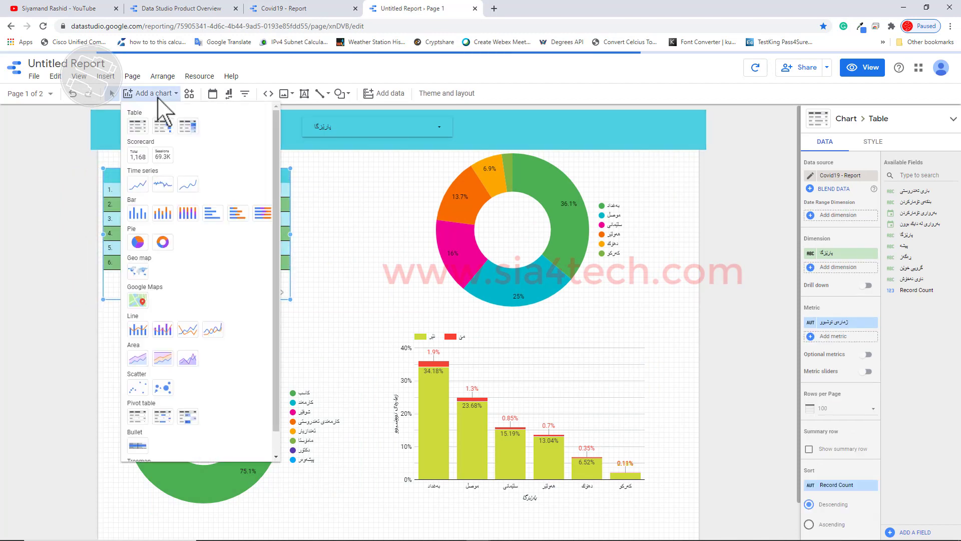
click(139, 160)
click(312, 225)
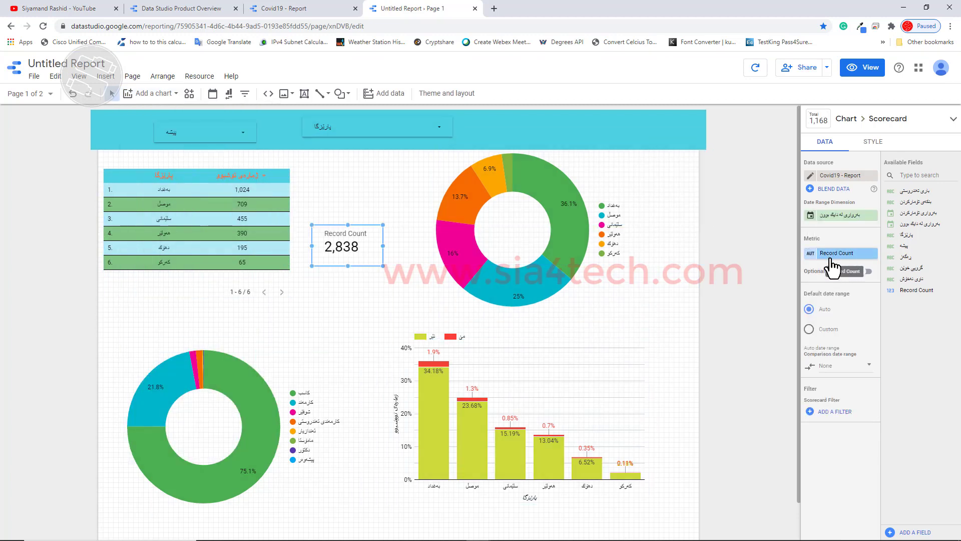
drag(383, 266, 390, 273)
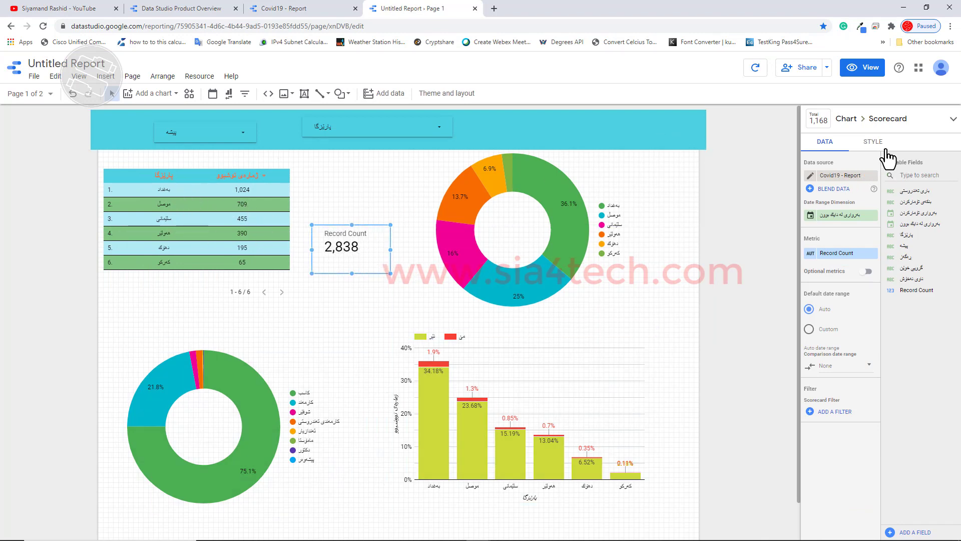
Step: Hide the scorecard's metric name and centre its metric value and comparison
click(874, 142)
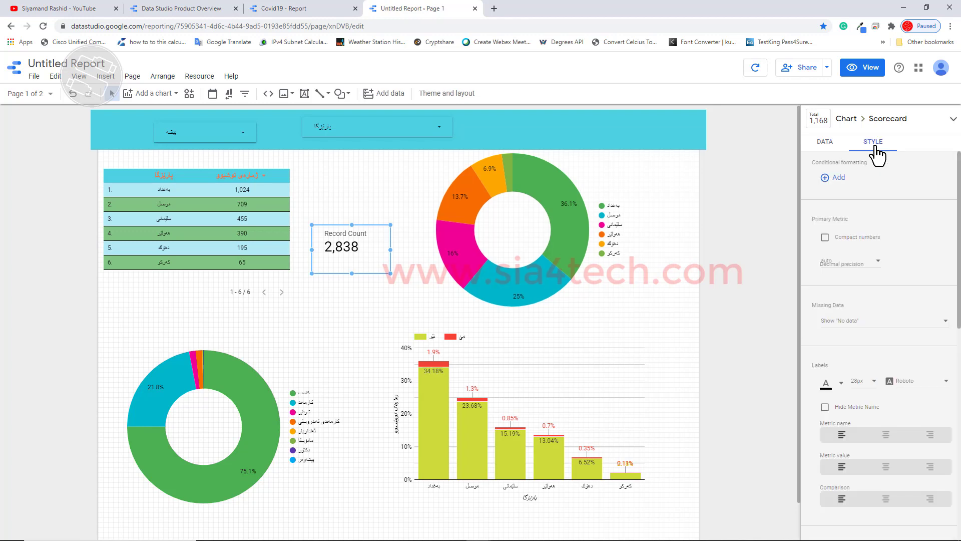
scroll(858, 220, down, 4)
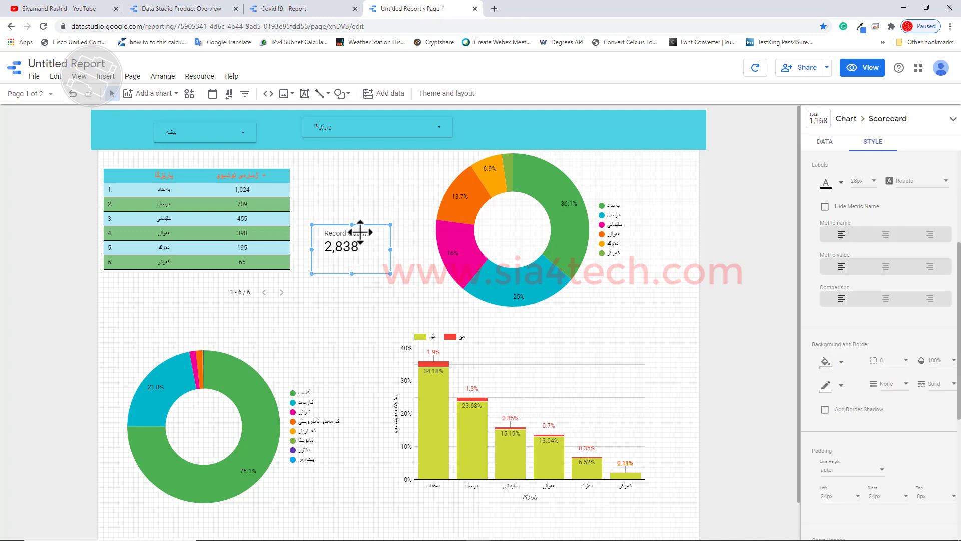
click(825, 207)
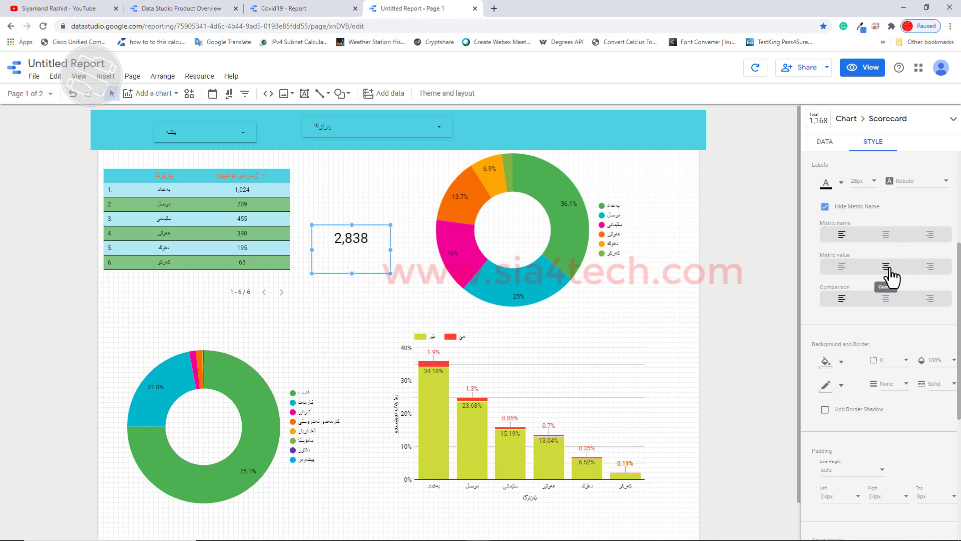
click(885, 298)
Step: Fill the scorecard's background with light red
scroll(832, 271, down, 2)
click(838, 266)
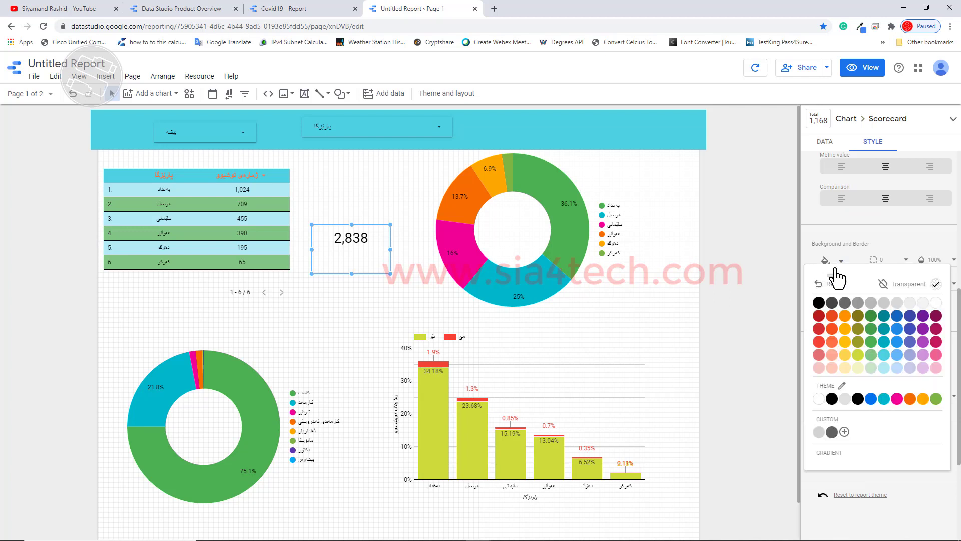
click(821, 369)
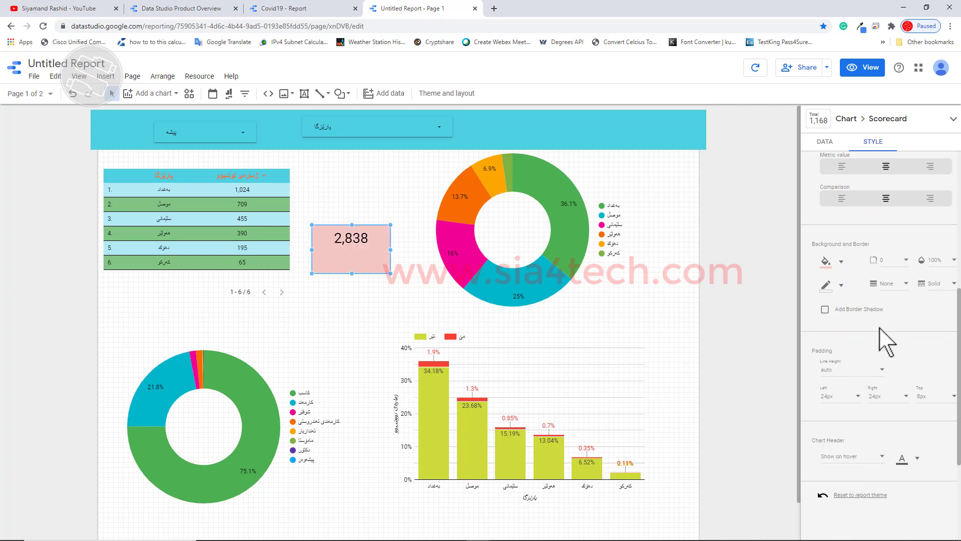
Step: Set the scorecard's top padding to 24px
scroll(873, 300, down, 2)
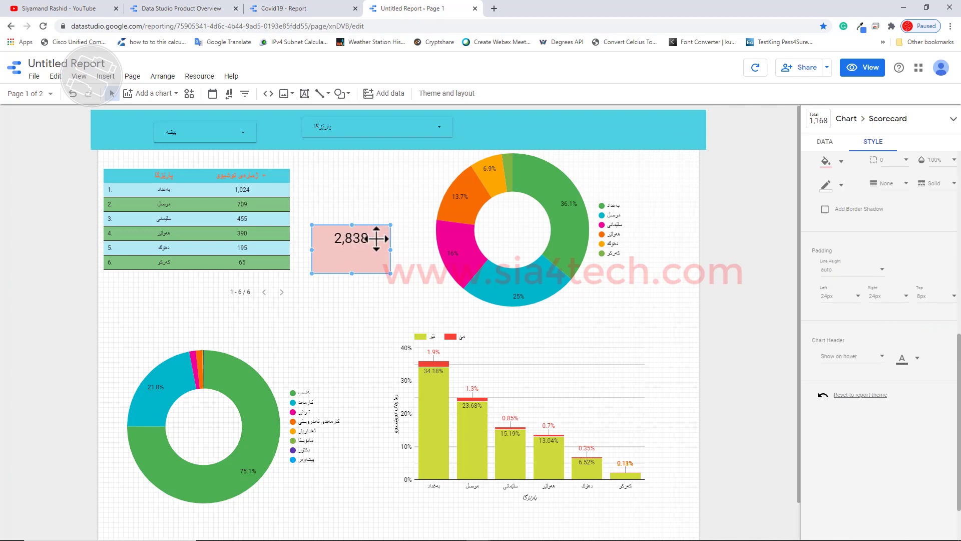
click(949, 298)
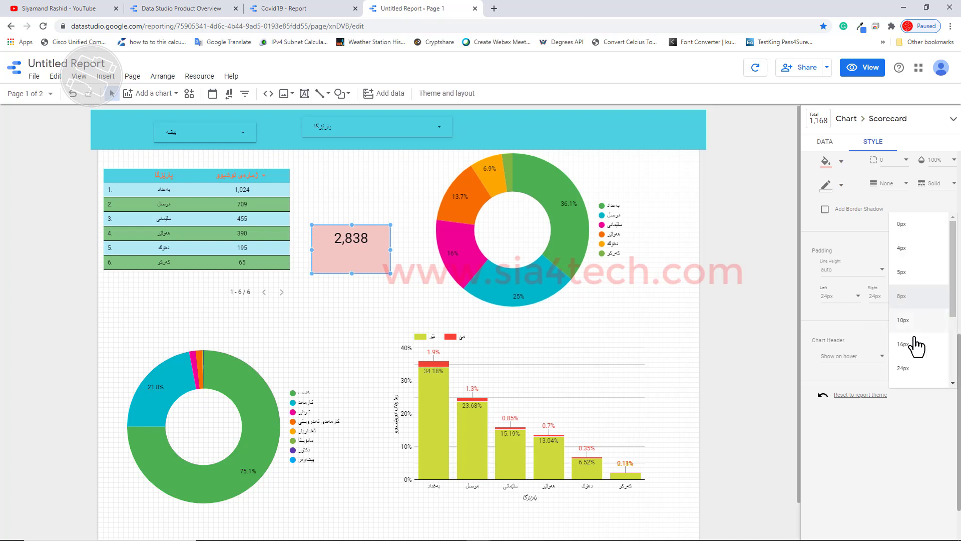
click(911, 380)
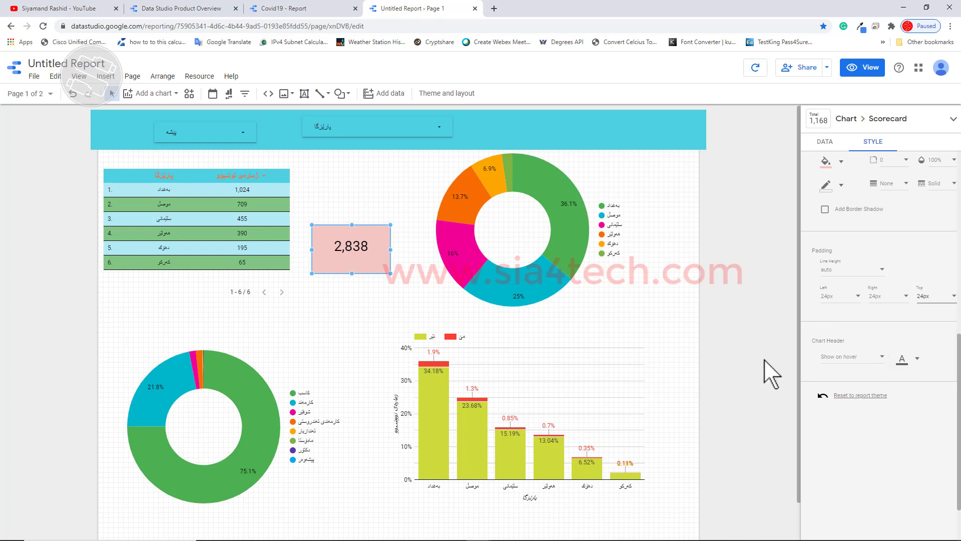
click(616, 340)
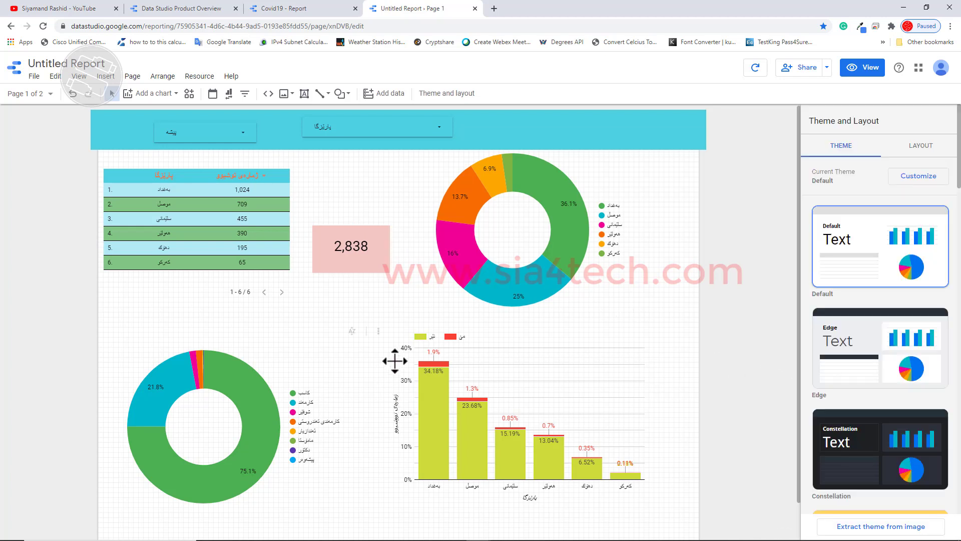
click(672, 273)
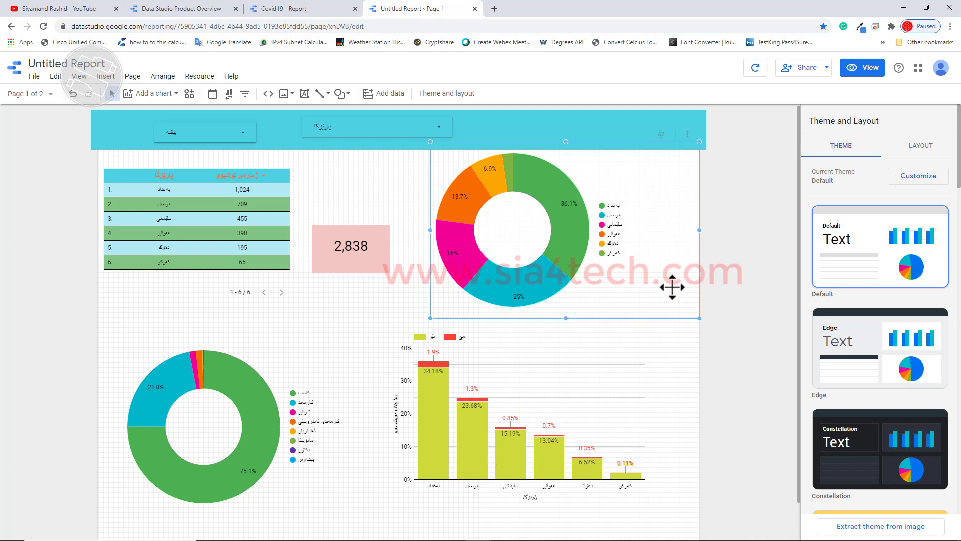
Step: Try the Groovy and Insight themes on the report
click(694, 374)
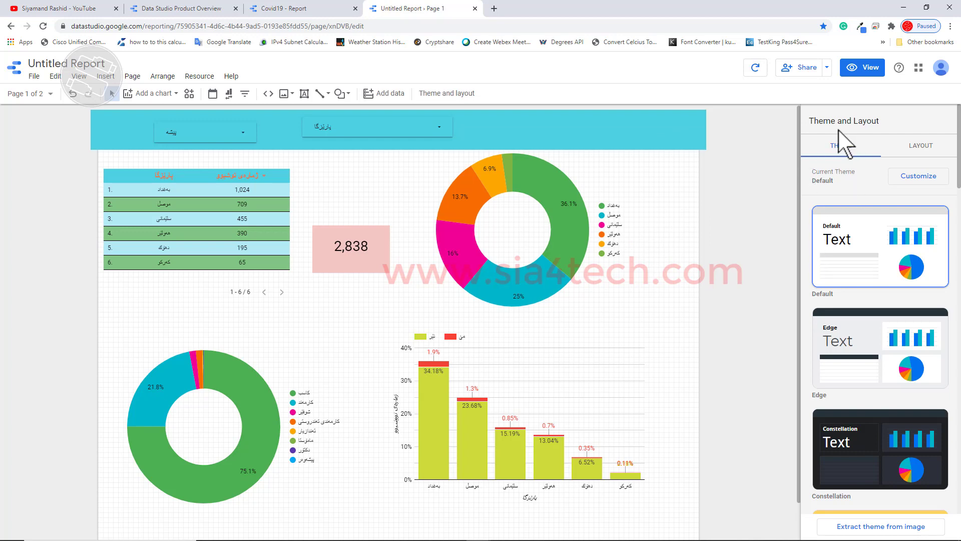
scroll(866, 335, down, 5)
click(873, 301)
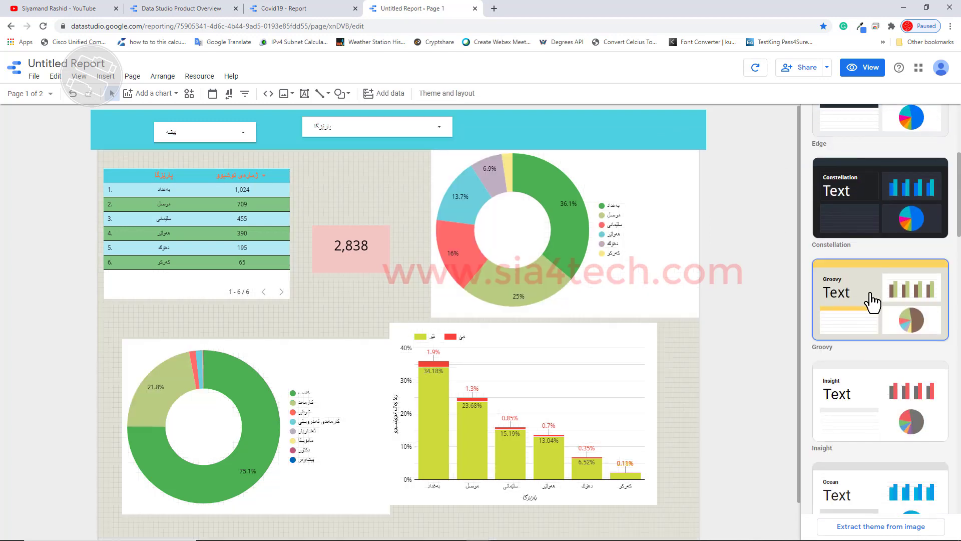
click(860, 397)
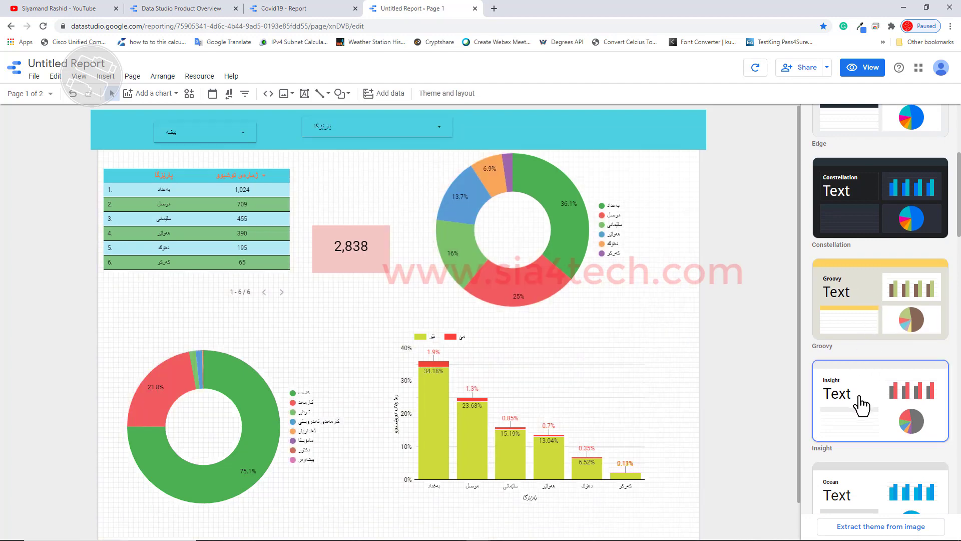
Step: Apply the Woodsy theme to the report and look over the restyled page
scroll(613, 286, down, 1)
scroll(895, 401, down, 10)
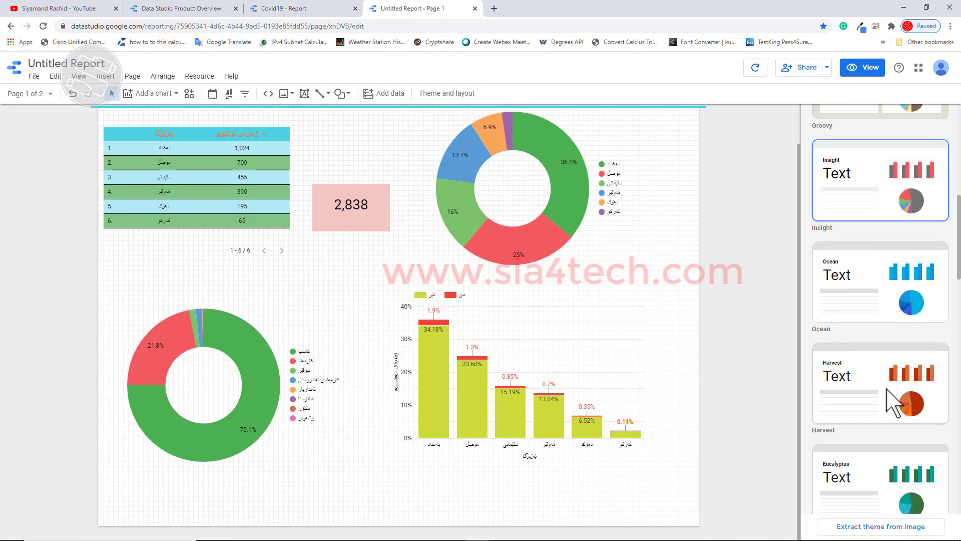
scroll(884, 392, down, 6)
click(876, 415)
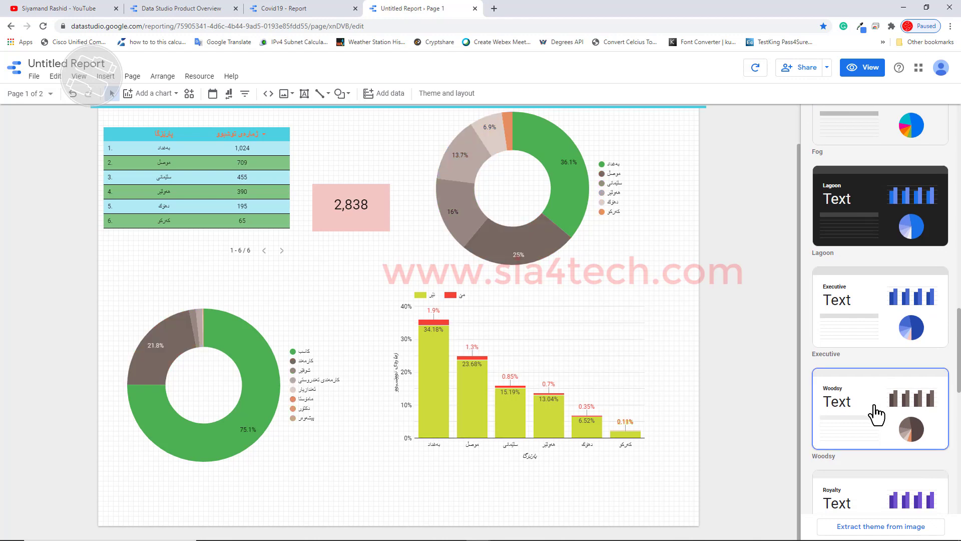
scroll(613, 328, up, 1)
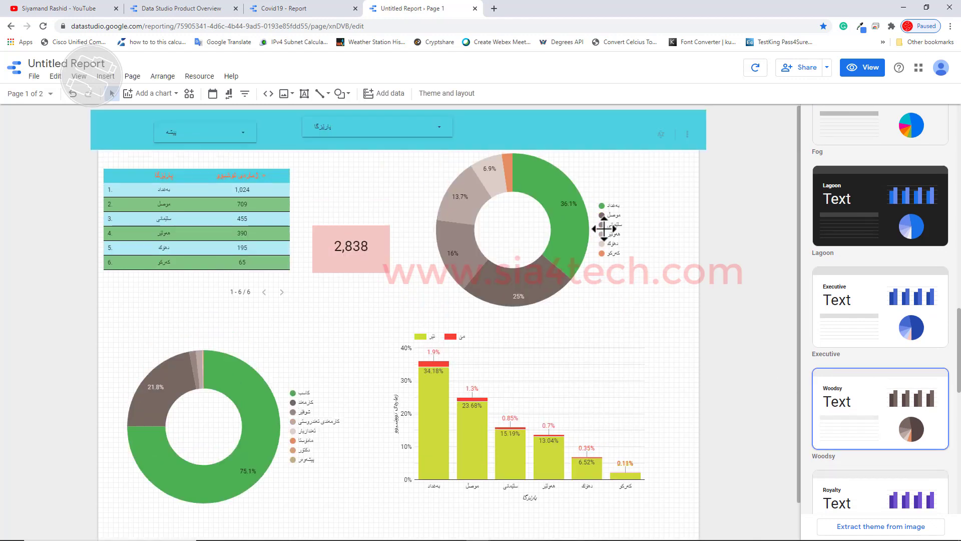
scroll(614, 260, down, 1)
scroll(628, 306, up, 1)
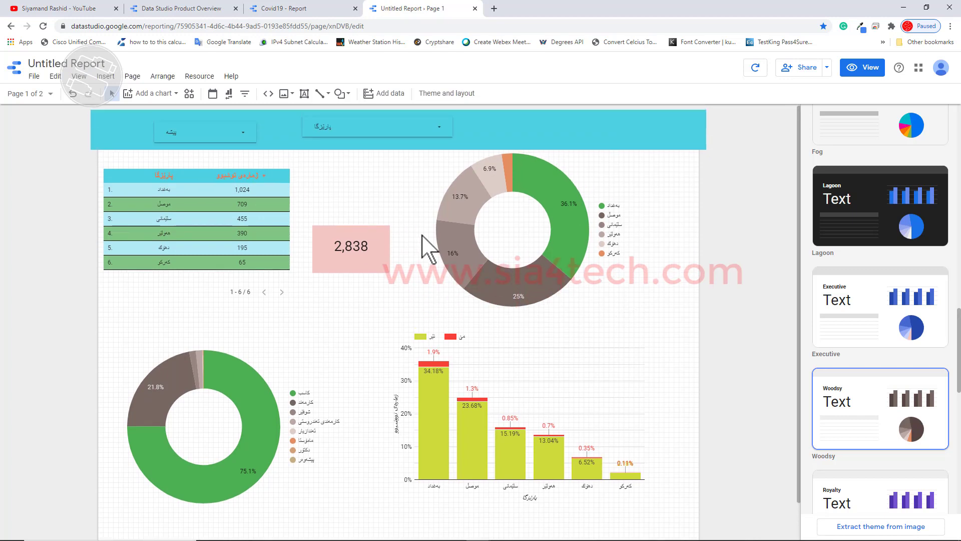
Step: View Page 2 of the report and return to Page 1
click(45, 96)
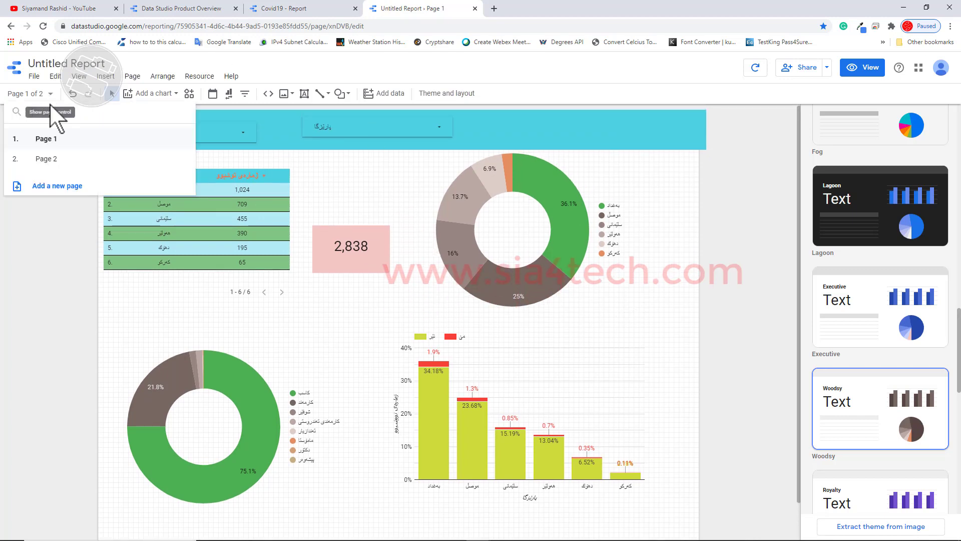
click(47, 159)
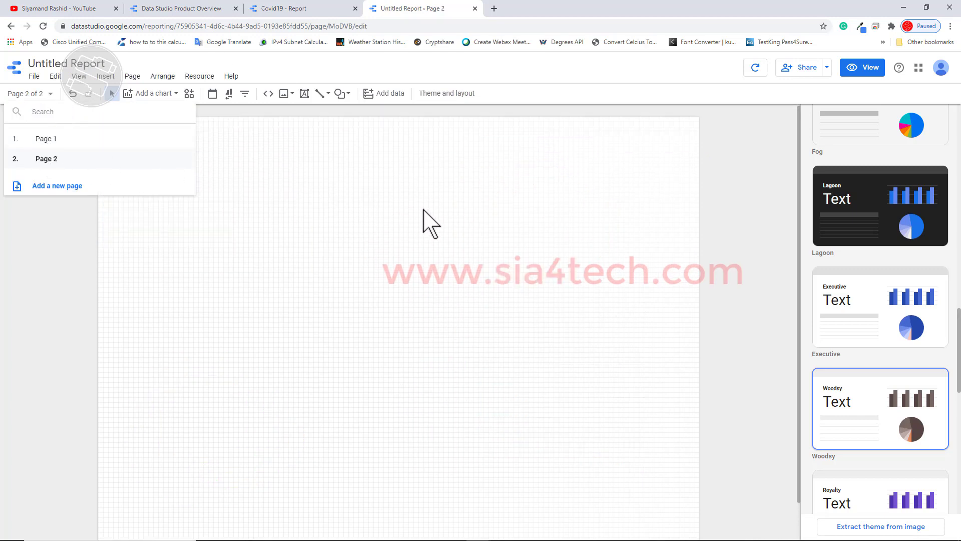
click(46, 142)
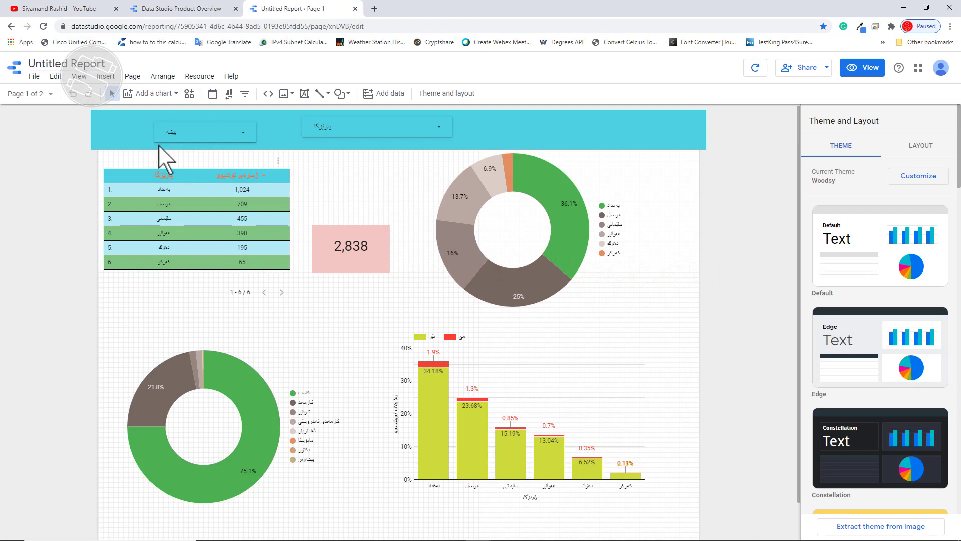
Step: Rename the report as My Report
click(103, 62)
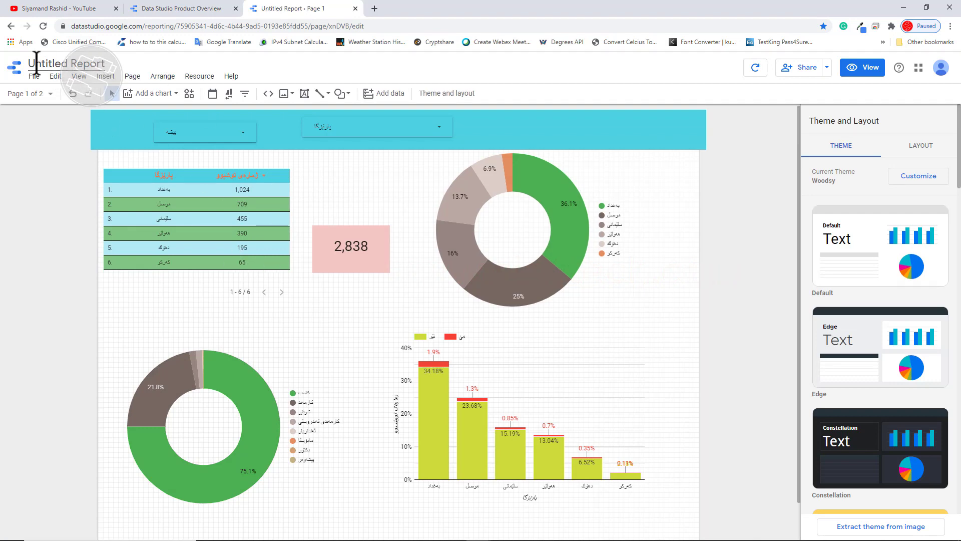
key(BackSpace)
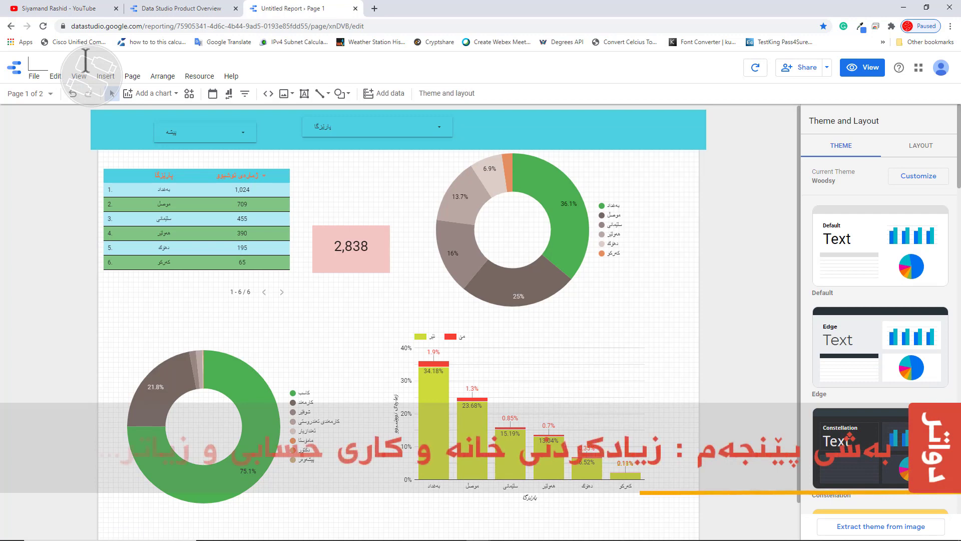
text(My Report)
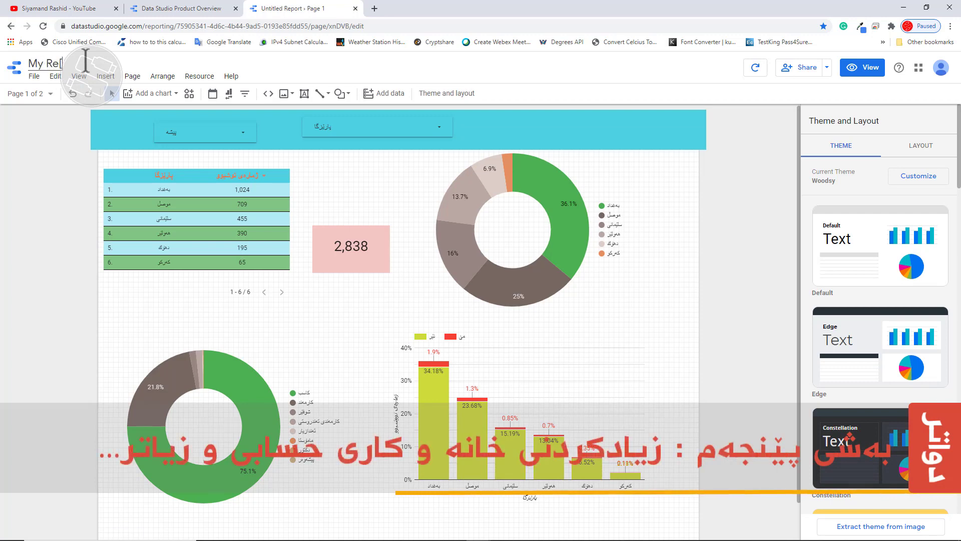